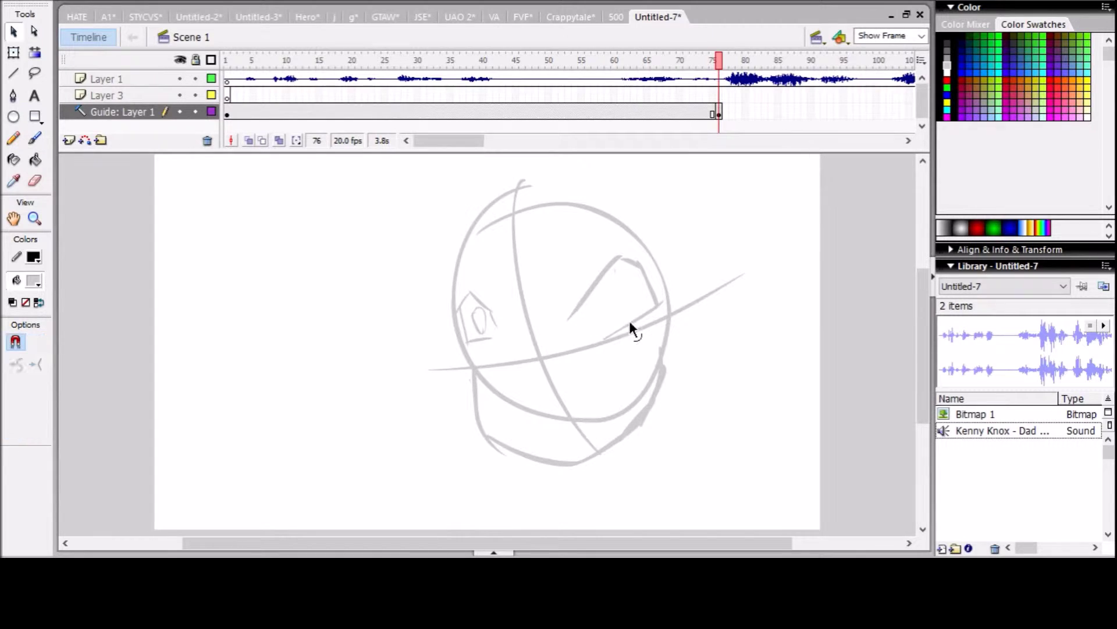
Step: Move the larger eye outline slightly up within the frame 76 head sketch and brush in its oval pupil
left_click_drag(624, 237, 571, 250)
key("b")
left_click_drag(593, 286, 593, 309)
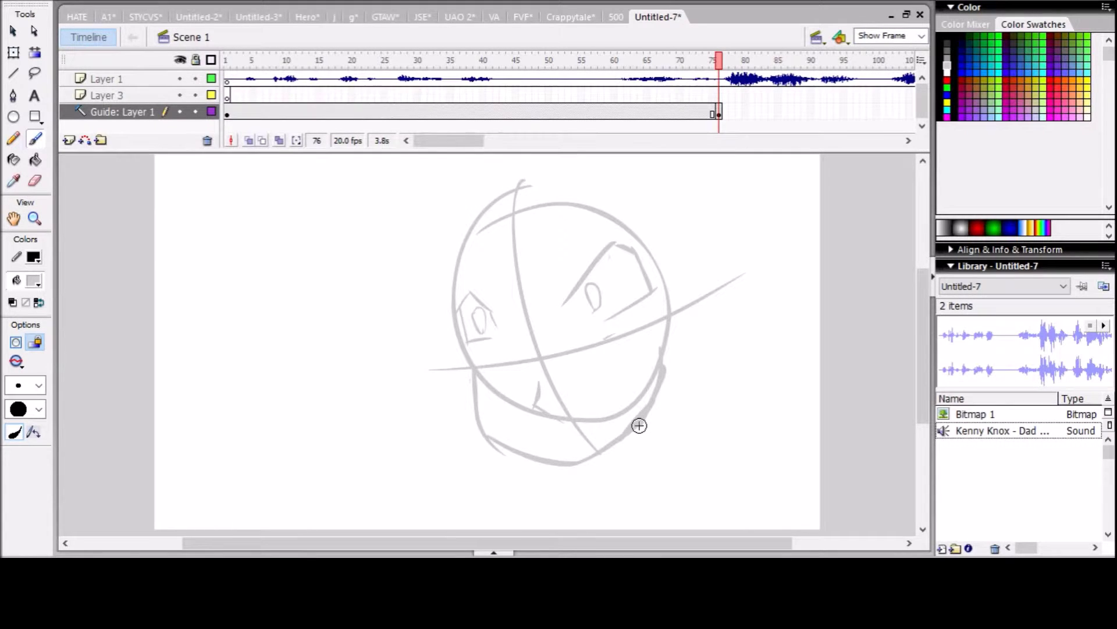
Step: Sketch the long hair framing the face, the collar and the shoulders on the guide layer at frame 76
left_click_drag(550, 218, 536, 346)
left_click_drag(407, 232, 541, 483)
mouse_move(416, 232)
left_mouse_down()
mouse_move(693, 294)
mouse_move(774, 486)
left_mouse_up()
left_click_drag(637, 431, 768, 486)
scroll(650, 403, "down", 3)
left_click_drag(669, 317, 821, 232)
left_click_drag(626, 414, 524, 383)
left_click_drag(431, 395, 824, 474)
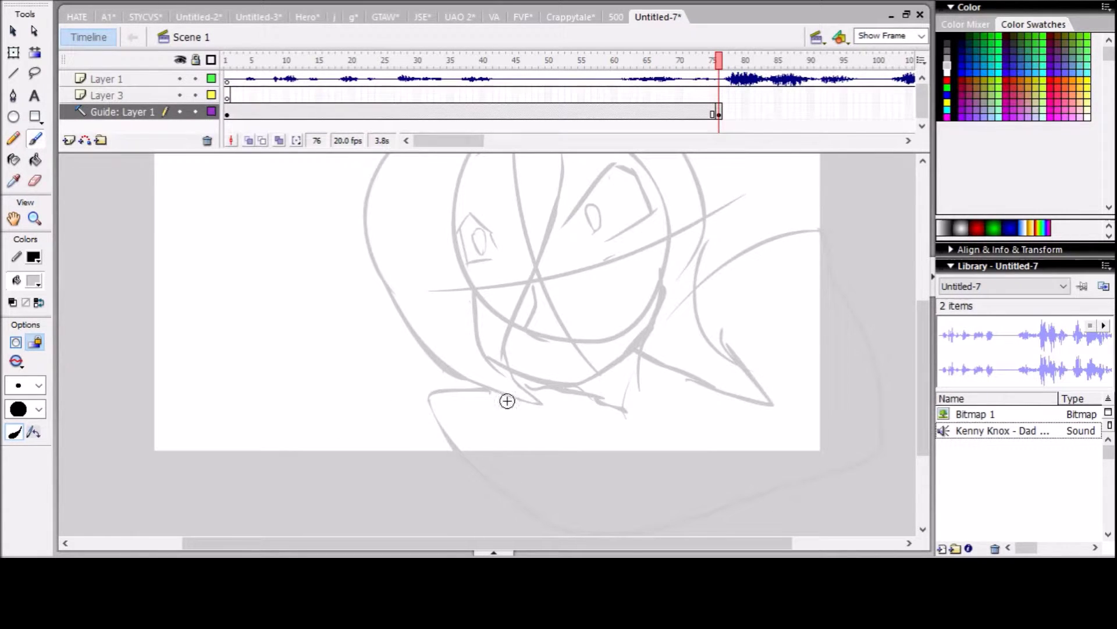
left_click_drag(562, 353, 563, 346)
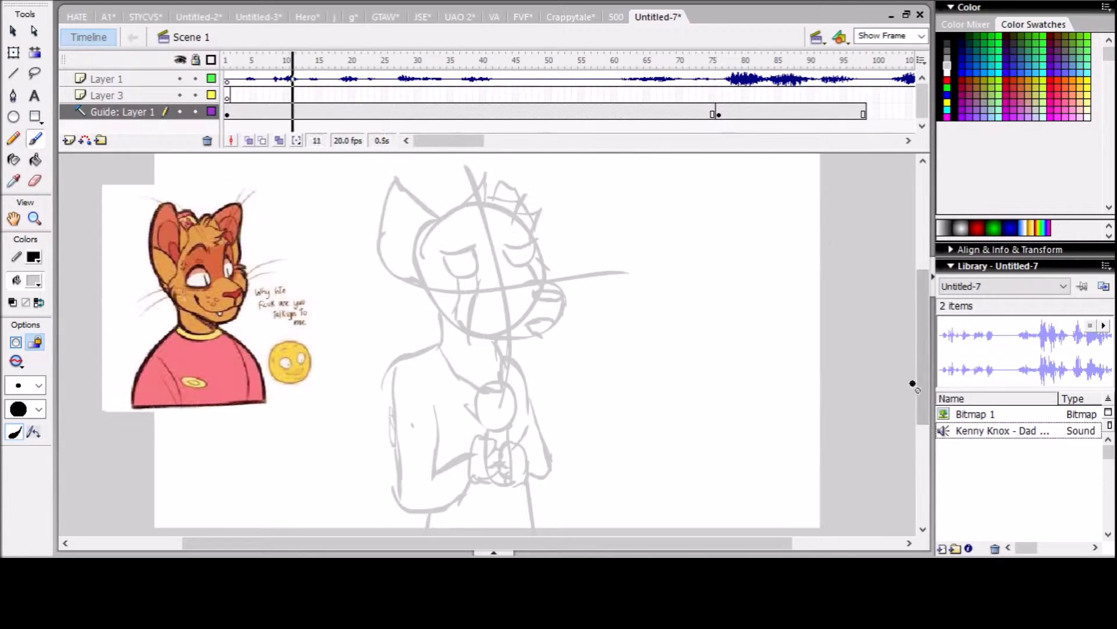
Step: Add a blank keyframe at frame 99 of the guide layer and place Bitmap 1 on the stage as reference
left_click(811, 114)
scroll(901, 430, "up", 3)
left_click(869, 114)
mouse_move(972, 414)
left_mouse_down()
mouse_move(298, 288)
mouse_move(194, 209)
mouse_move(155, 160)
left_mouse_up()
key("q")
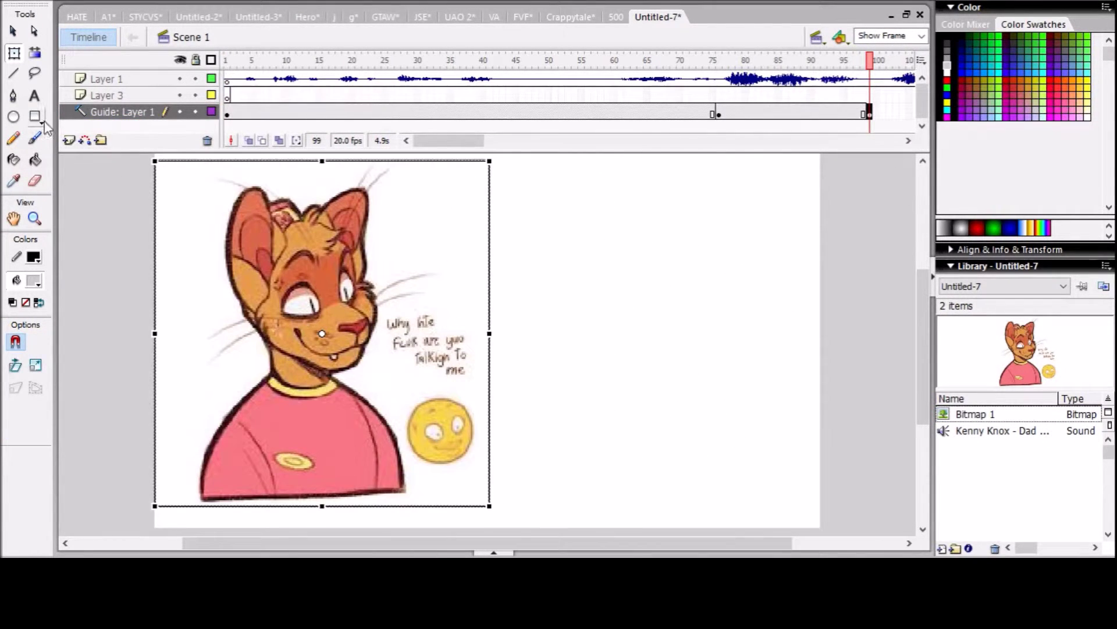
Step: Move the reference picture toward the stage's left edge to free drawing space beside it
key("b")
left_click_drag(577, 192, 581, 190)
key("ctrl+z")
key("v")
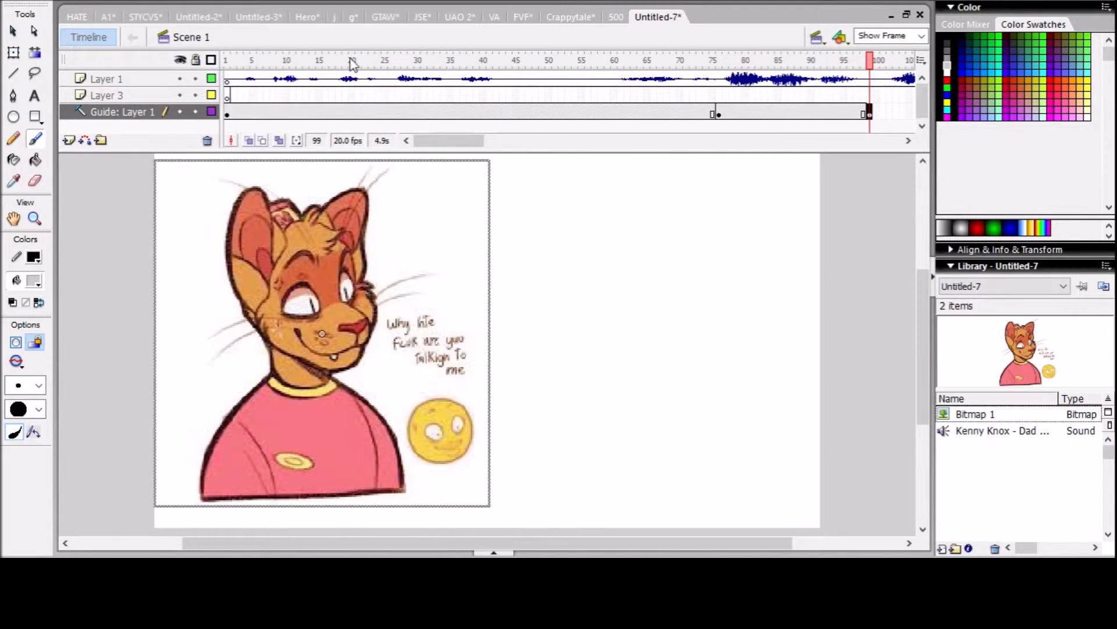
left_click_drag(424, 432, 343, 432)
Step: Sketch the round head and jaw with a vertical centre line and a horizontal eye line beside the reference picture
key("b")
left_click_drag(425, 238, 568, 312)
key("ctrl+z")
mouse_move(523, 185)
left_mouse_down()
mouse_move(539, 176)
mouse_move(540, 412)
left_mouse_up()
left_click_drag(420, 303, 762, 309)
Step: Sketch the curved upper eyelids and the slanted brows on the frame 99 head
left_click_drag(463, 290, 530, 298)
left_click_drag(572, 286, 630, 285)
mouse_move(526, 241)
left_mouse_down()
mouse_move(556, 256)
mouse_move(527, 273)
left_mouse_up()
key("ctrl+z")
mouse_move(591, 248)
left_mouse_down()
mouse_move(608, 268)
mouse_move(582, 319)
left_mouse_up()
key("ctrl+z")
Step: Sketch the muzzle, nose and mouth, and add tear streaks running down from the eyes
left_click_drag(622, 392, 494, 387)
left_click_drag(594, 332, 602, 372)
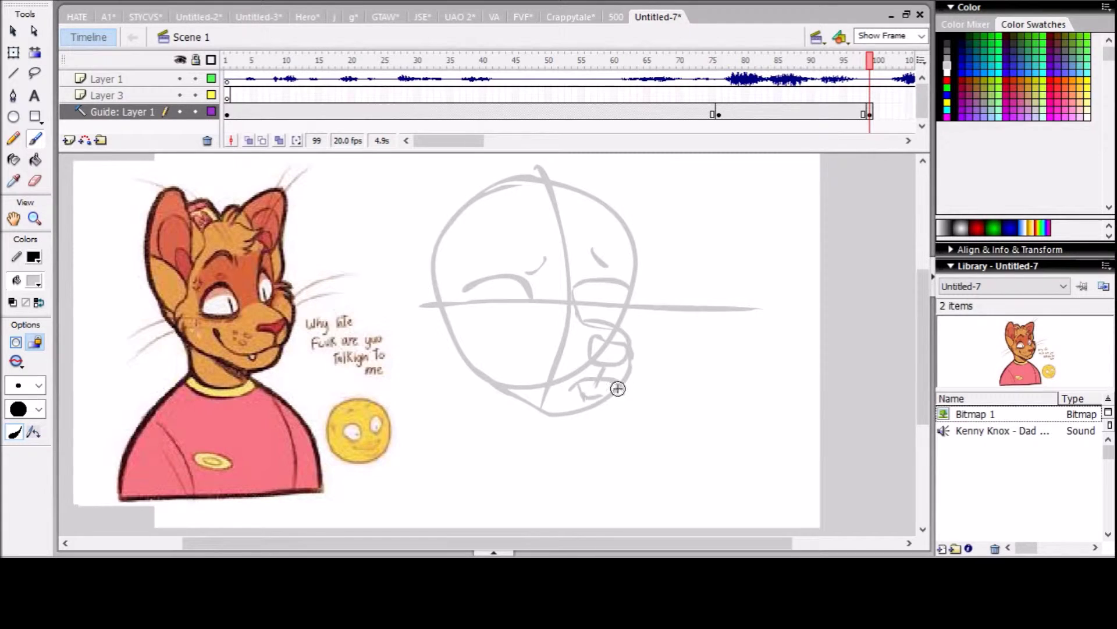
left_click_drag(495, 283, 481, 369)
left_click_drag(515, 284, 515, 317)
Step: Shift the head sketch slightly down on the stage, leaving the reference picture in place
scroll(446, 344, "up", 3)
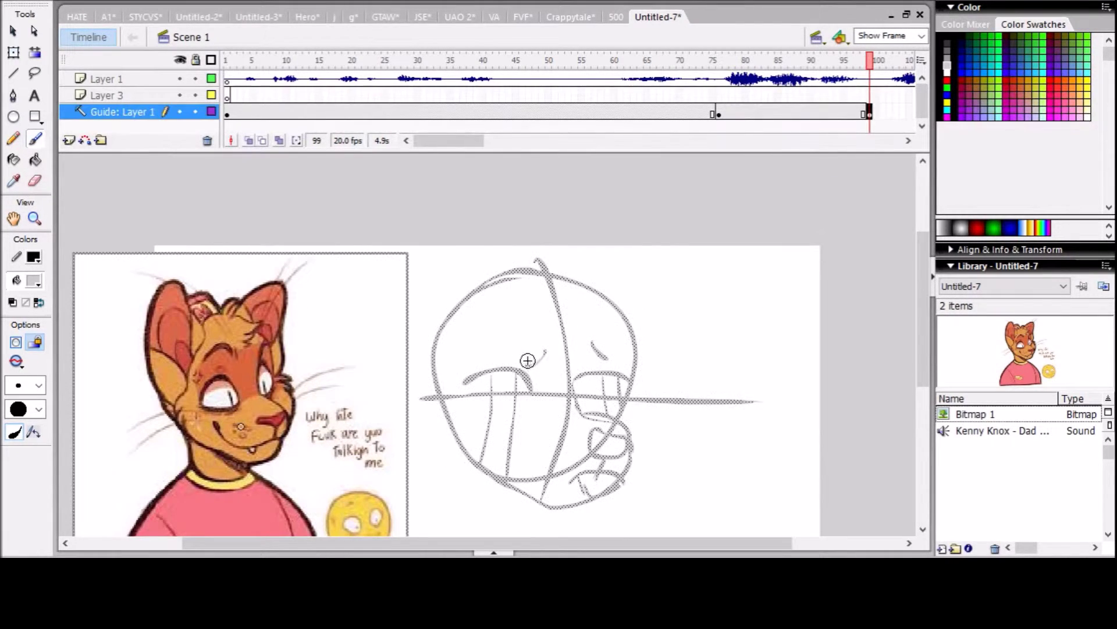
key("v")
left_click_drag(634, 324, 634, 349)
left_click(678, 230)
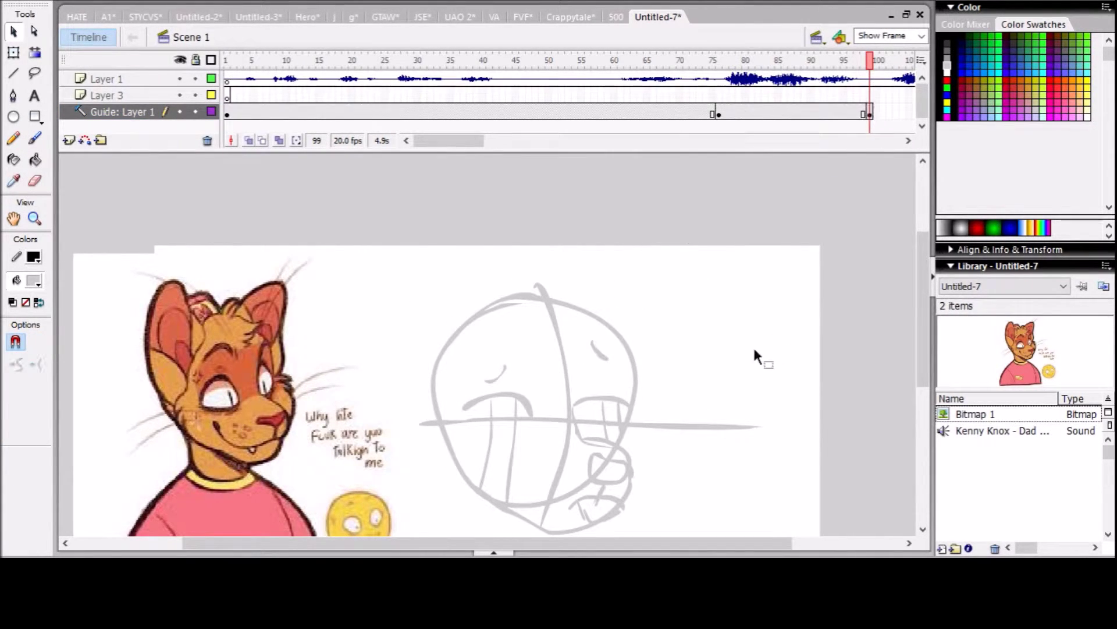
scroll(601, 364, "down", 2)
key("b")
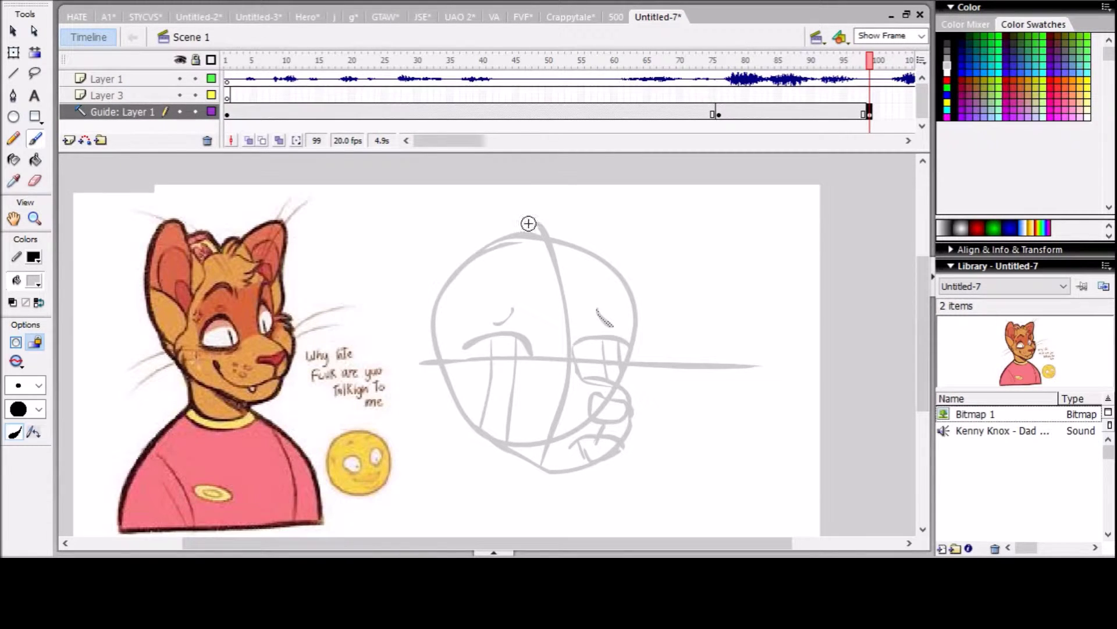
Step: Sketch a pointed hair tuft on top of the head and long hair shapes down both sides
left_click_drag(582, 242, 649, 288)
key("ctrl+z")
left_click(285, 93)
key("ctrl+z")
key("ctrl+z")
key("ctrl+z")
left_click_drag(605, 256, 611, 242)
left_click_drag(646, 297, 631, 382)
Step: Sketch the neck, the shoulders and an oval pendant on the chest below the head
scroll(524, 350, "down", 2)
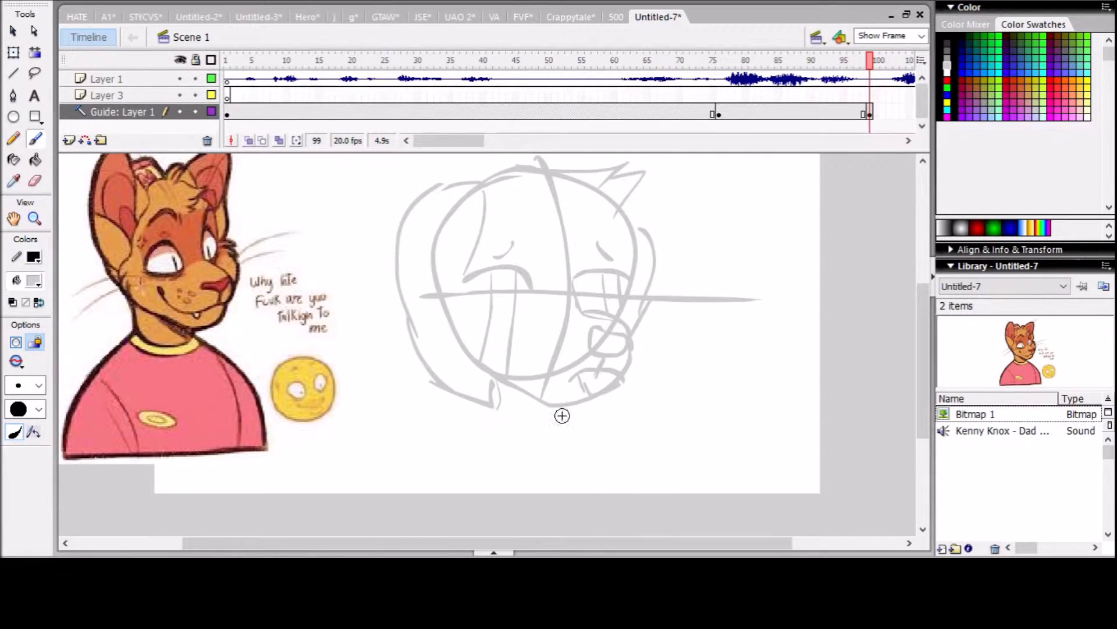
left_click_drag(491, 423, 410, 494)
left_click_drag(564, 426, 600, 494)
left_click_drag(512, 447, 529, 496)
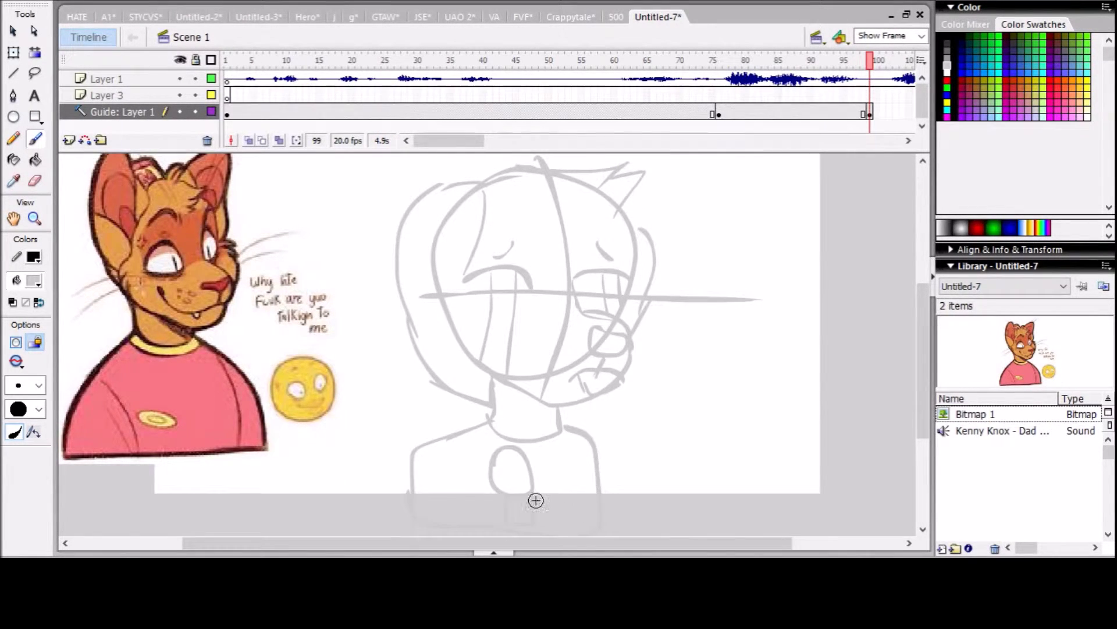
Step: Play the animation from the first frame to review the rough poses against the audio
scroll(489, 344, "up", 1)
scroll(687, 251, "right", 3)
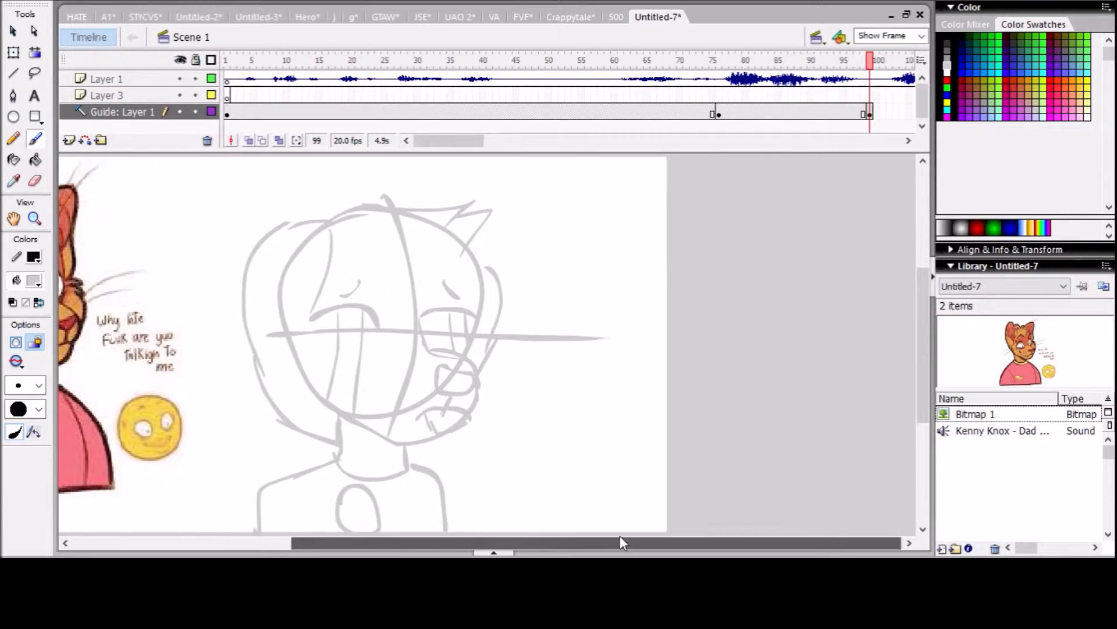
scroll(686, 252, "down", 1)
key("Home")
scroll(488, 343, "right", 3)
key("Return")
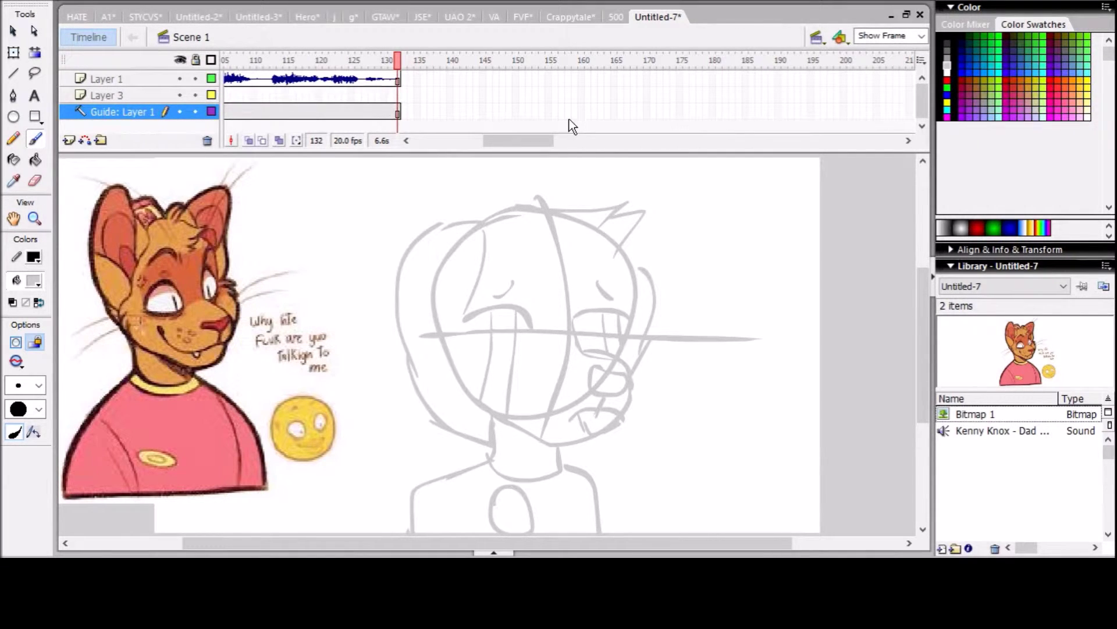
Step: Ink the eyes, the far tear streak and the upper snout over the sketch on frame 1 of Layer 3 at 100% zoom
left_click(227, 95)
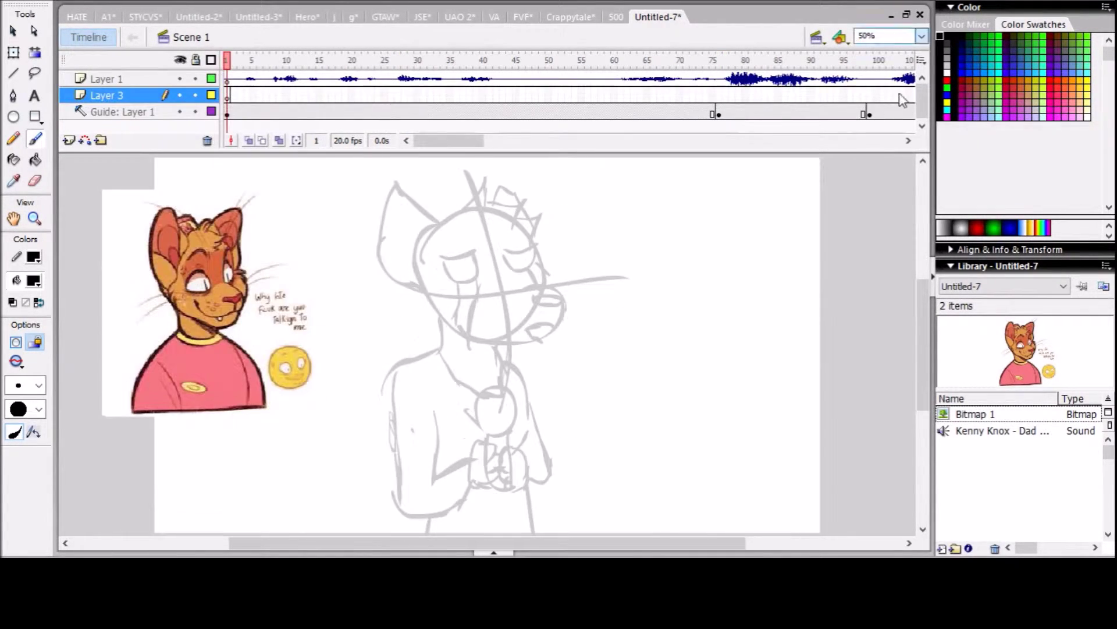
key("ctrl+1")
mouse_move(429, 195)
left_mouse_down()
mouse_move(611, 295)
mouse_move(646, 371)
left_mouse_up()
mouse_move(578, 374)
left_mouse_down()
mouse_move(678, 451)
mouse_move(639, 496)
left_mouse_up()
left_click_drag(649, 391, 664, 414)
left_click_drag(380, 298, 463, 294)
left_click_drag(527, 285, 602, 276)
left_click_drag(579, 320, 600, 367)
Step: Ink the lower muzzle and chin, and fill the open mouth around the teeth with black
scroll(649, 307, "down", 5)
mouse_move(632, 278)
left_mouse_down()
mouse_move(635, 323)
mouse_move(509, 365)
left_mouse_up()
left_click_drag(636, 323, 656, 331)
key("k")
left_click(633, 335)
key("ctrl+z")
key("b")
left_click_drag(617, 326, 637, 330)
key("k")
left_click(629, 349)
key("b")
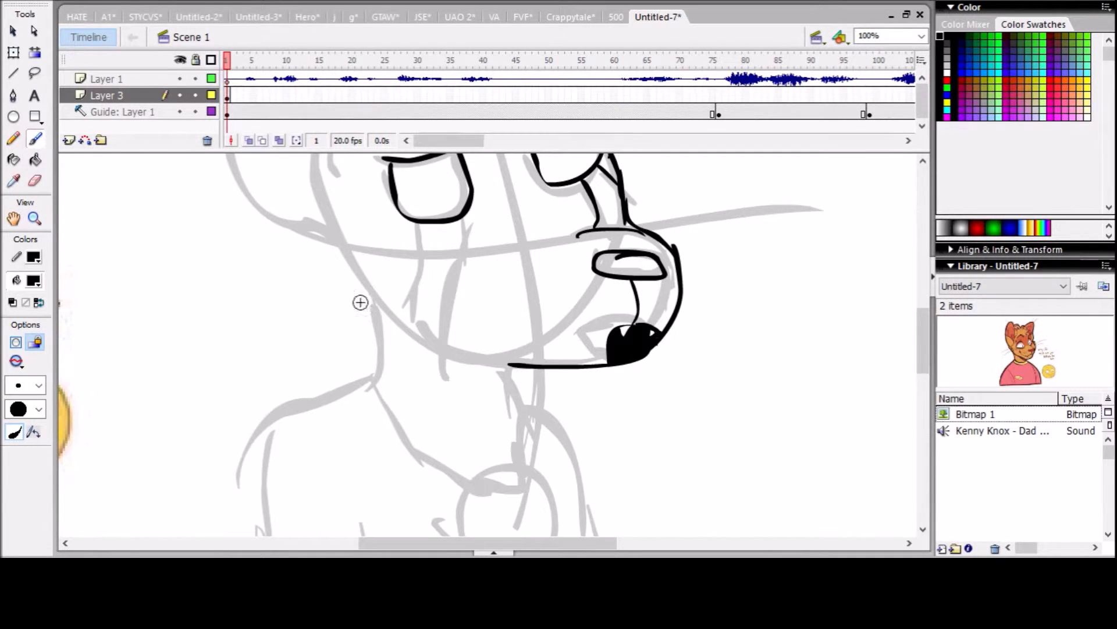
Step: Ink the jawline and both sides of the neck over the guide sketch
left_click_drag(460, 306, 385, 356)
key("ctrl+z")
left_click_drag(513, 366, 429, 321)
left_click_drag(367, 291, 380, 361)
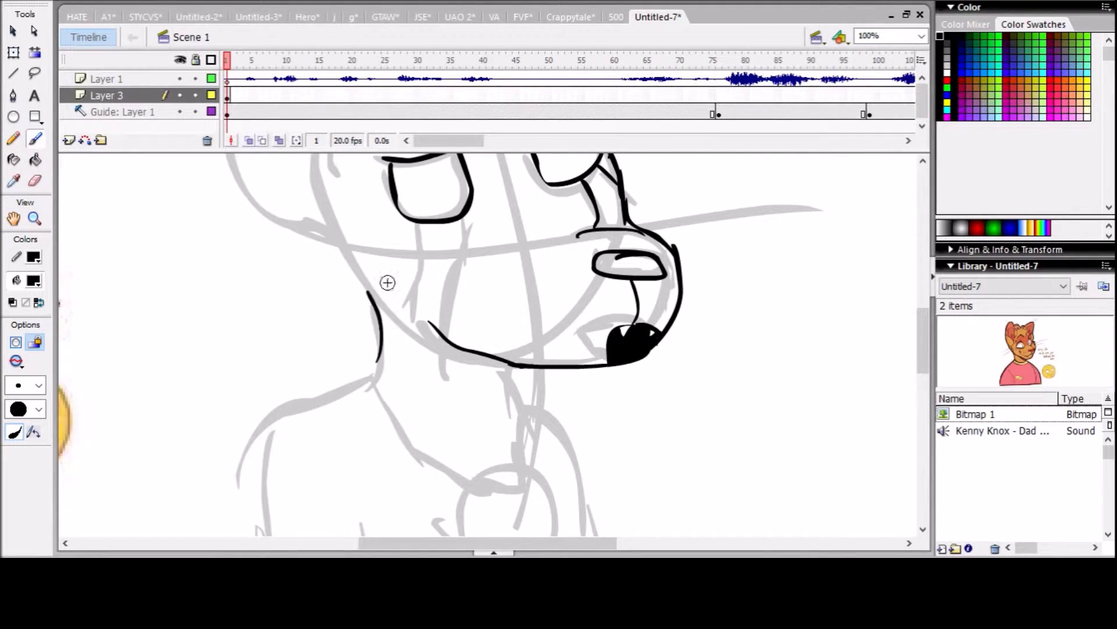
left_click_drag(522, 395, 517, 456)
Step: Ink the round pendant on the chest and the fingers where the clenched hands meet
scroll(518, 456, "down", 5)
mouse_move(480, 319)
left_mouse_down()
mouse_move(512, 394)
mouse_move(506, 460)
left_mouse_up()
left_click_drag(512, 372, 518, 466)
left_click_drag(582, 245, 408, 512)
left_click_drag(739, 279, 699, 335)
left_click_drag(779, 280, 774, 283)
left_click_drag(713, 370, 777, 448)
left_click_drag(826, 419, 844, 439)
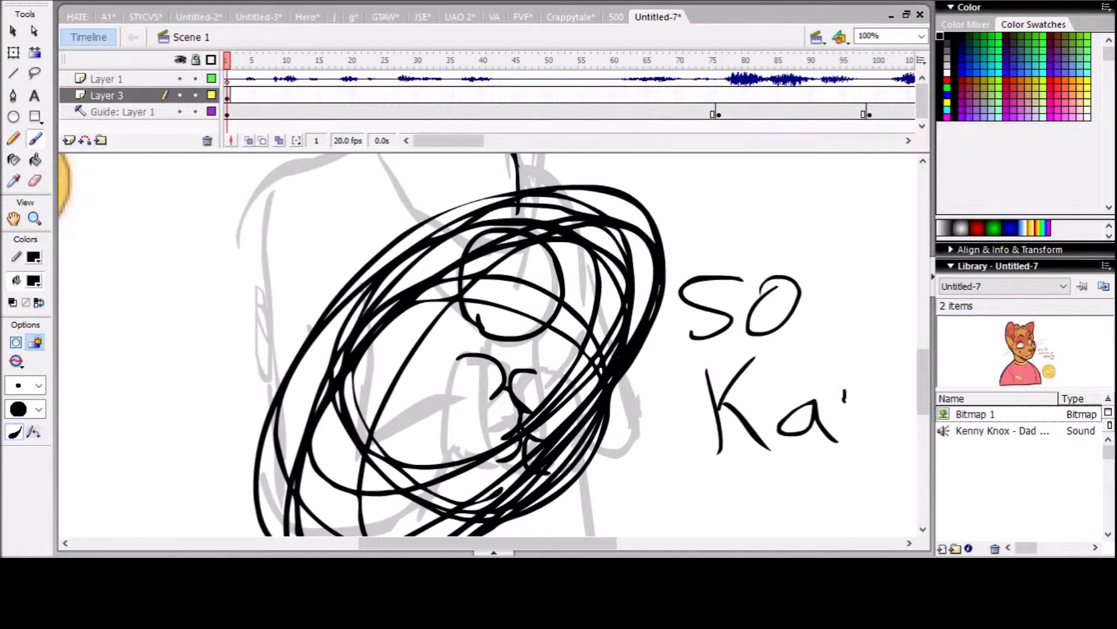
scroll(838, 441, "right", 5)
left_click_drag(562, 401, 681, 433)
left_click_drag(419, 233, 471, 186)
left_click_drag(603, 166, 541, 215)
key("ctrl+z")
key("ctrl+z")
key("ctrl+z")
key("ctrl+z")
key("ctrl+z")
key("ctrl+z")
key("ctrl+z")
key("ctrl+z")
key("ctrl+z")
key("ctrl+z")
key("ctrl+z")
key("ctrl+z")
key("ctrl+z")
Step: Ink the rounded outer outlines of the two clenched hands below the pendant
left_click_drag(245, 431, 271, 472)
left_click_drag(195, 357, 238, 457)
mouse_move(233, 373)
left_mouse_down()
mouse_move(303, 433)
mouse_move(285, 465)
left_mouse_up()
scroll(485, 415, "left", 4)
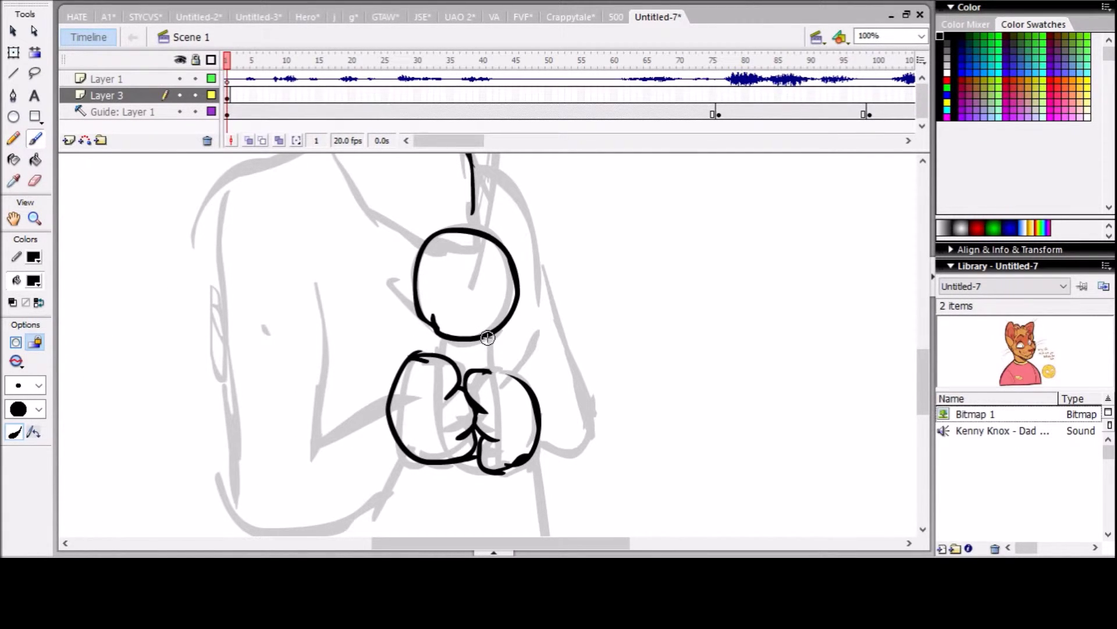
Step: Ink the necklace cord from the neck to the pendant and the short lines between the pendant and the hands
scroll(522, 175, "up", 3)
mouse_move(324, 241)
left_mouse_down()
mouse_move(355, 300)
mouse_move(422, 358)
left_mouse_up()
left_click_drag(471, 314, 477, 338)
scroll(477, 339, "down", 6)
left_click_drag(541, 361, 504, 490)
Step: Ink the forehead and hair contours at the top of the head and lock the guide layer
scroll(504, 490, "up", 10)
left_click_drag(391, 265, 464, 249)
mouse_move(470, 228)
left_mouse_down()
mouse_move(588, 215)
mouse_move(561, 277)
left_mouse_up()
left_click_drag(573, 257, 560, 335)
key("e")
left_click(195, 112)
key("ctrl+z")
key("ctrl+z")
key("ctrl+z")
Step: Ink the outlines of both ears down to the back of the neck
key("b")
mouse_move(438, 252)
left_mouse_down()
mouse_move(540, 279)
mouse_move(558, 349)
mouse_move(484, 285)
mouse_move(488, 211)
left_mouse_up()
key("ctrl+z")
key("ctrl+z")
scroll(489, 349, "down", 2)
left_click_drag(465, 168, 565, 306)
left_click_drag(386, 230, 192, 372)
left_click_drag(194, 355, 338, 494)
Step: Ink both shoulders, the far sleeve and the front edge of the torso
scroll(250, 282, "down", 5)
left_click_drag(329, 235, 233, 274)
left_click_drag(474, 260, 544, 358)
scroll(561, 310, "down", 5)
left_click_drag(544, 197, 550, 395)
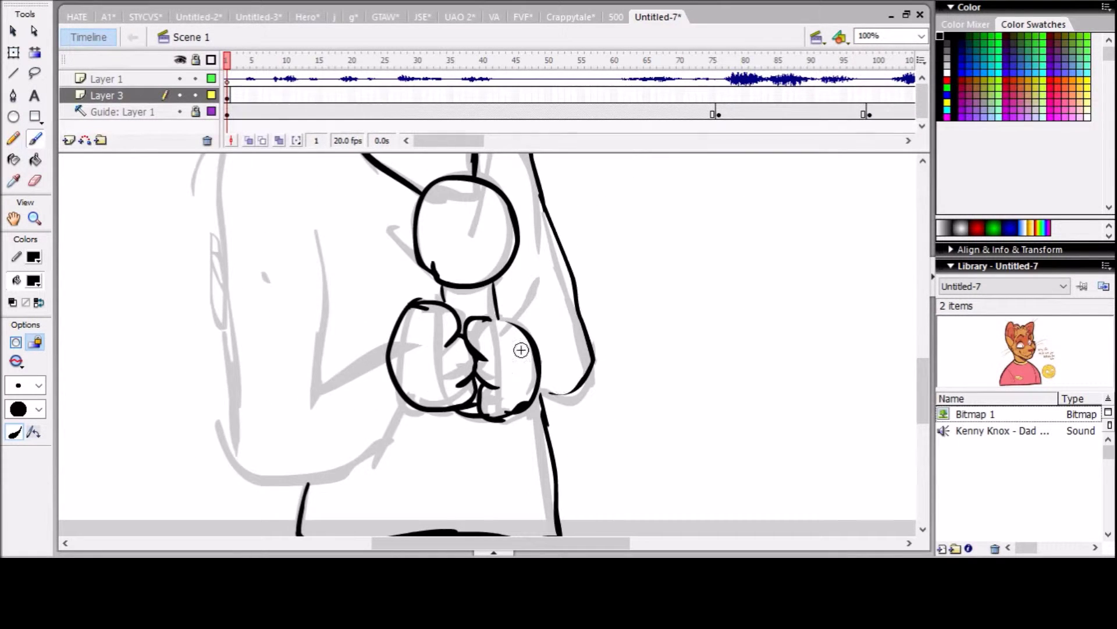
Step: Ink the near arm with its bent elbow and forearm, and add the necklace's second cord line
left_click_drag(333, 374, 407, 408)
left_click_drag(344, 320, 215, 483)
scroll(407, 349, "up", 7)
left_click_drag(323, 285, 414, 419)
left_click_drag(486, 311, 483, 355)
left_click_drag(231, 326, 224, 521)
scroll(285, 306, "down", 4)
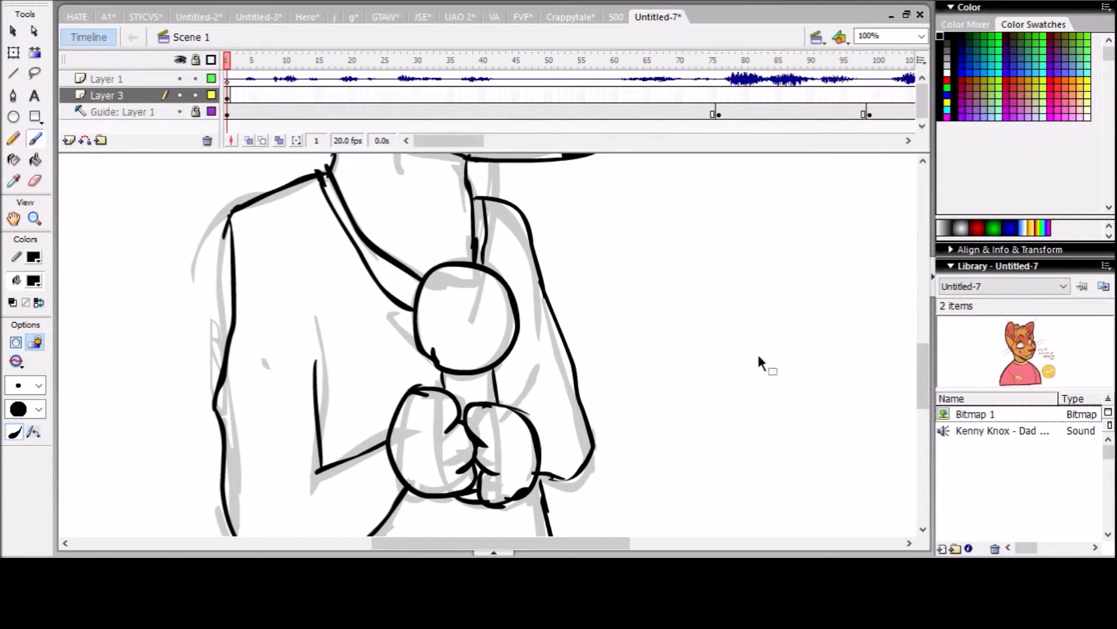
Step: Hide the guide layer and ink two tear streaks running from the near eye to the jaw
key("ctrl+2")
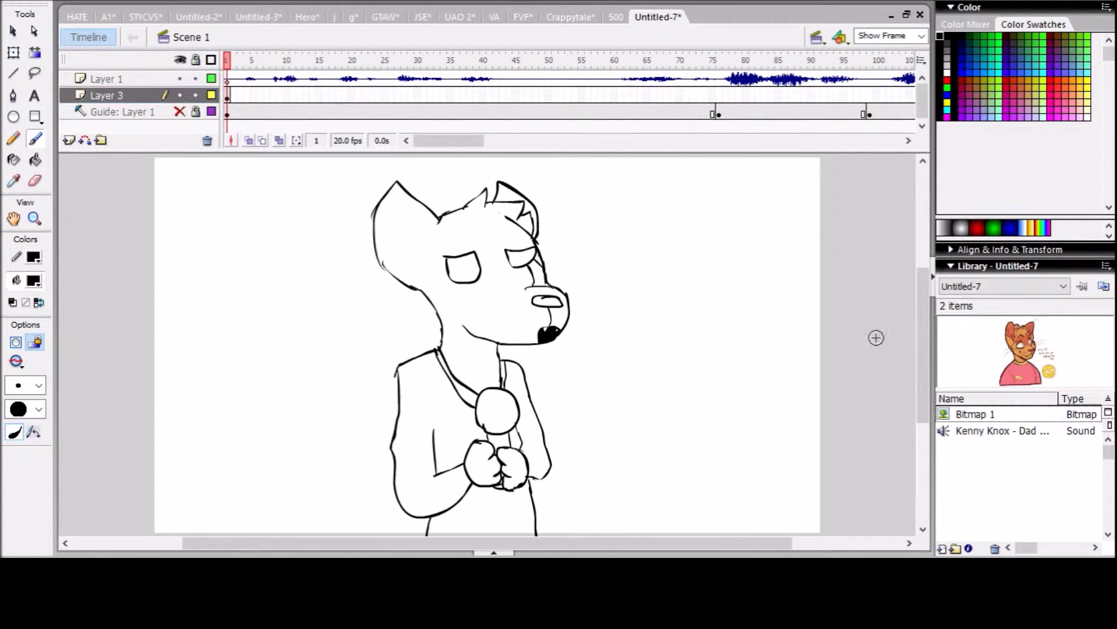
key("ctrl+1")
key("ctrl+z")
mouse_move(408, 308)
left_mouse_down()
mouse_move(401, 396)
mouse_move(422, 413)
left_mouse_up()
left_click_drag(445, 319, 457, 445)
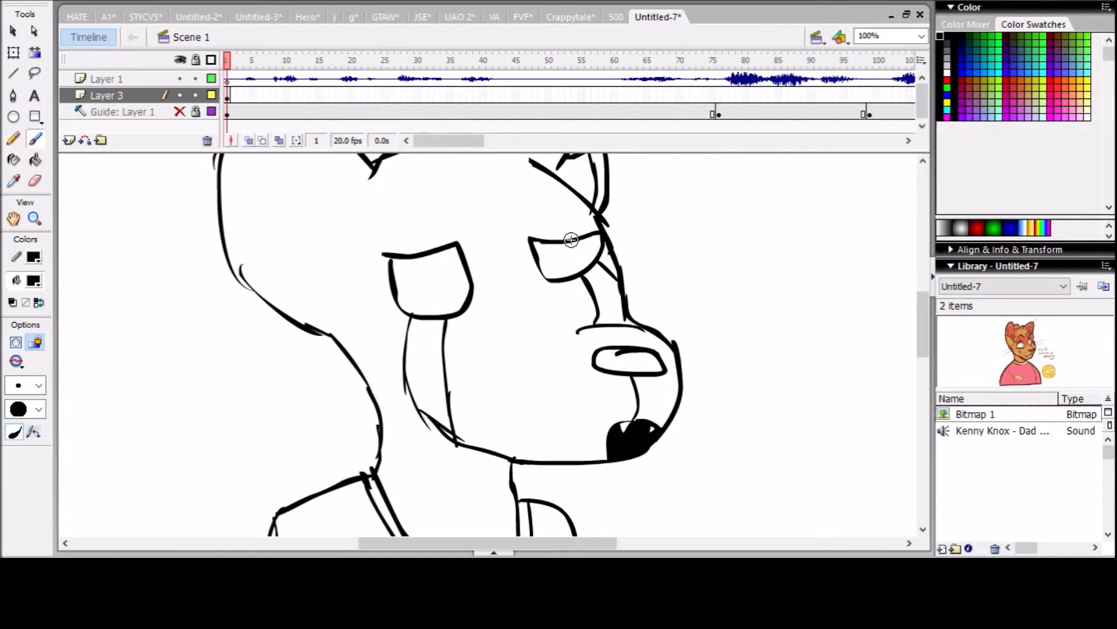
Step: Draw the inner contour of the near ear with thin Pencil lines that meet the fur tuft
scroll(524, 232, "up", 2)
scroll(428, 160, "down", 1)
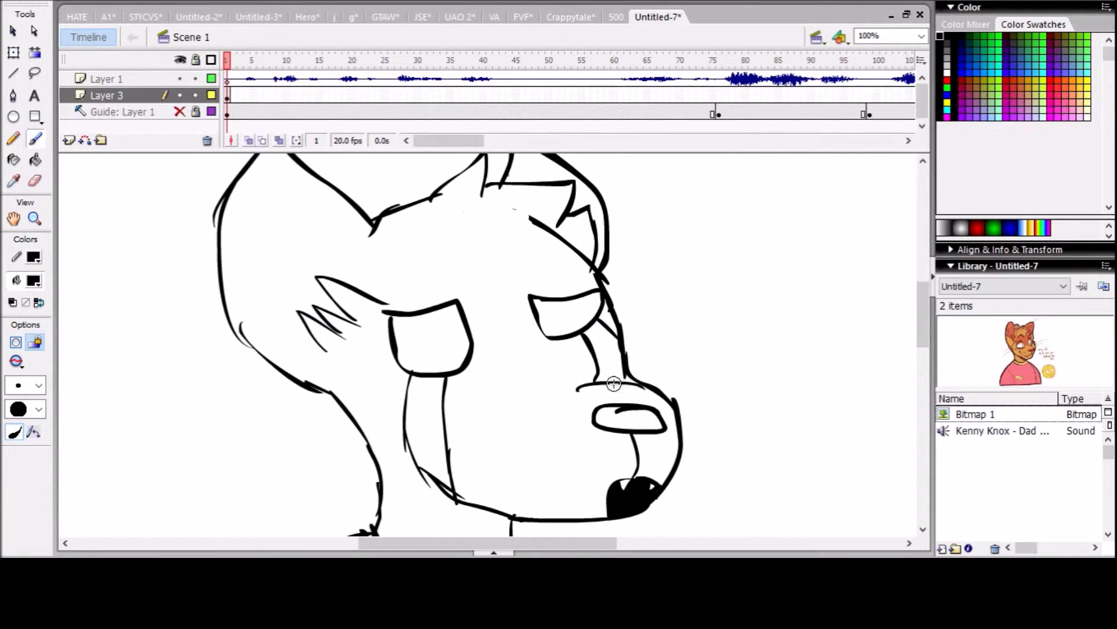
left_click(13, 138)
left_click_drag(318, 211, 256, 308)
left_click_drag(335, 228, 270, 312)
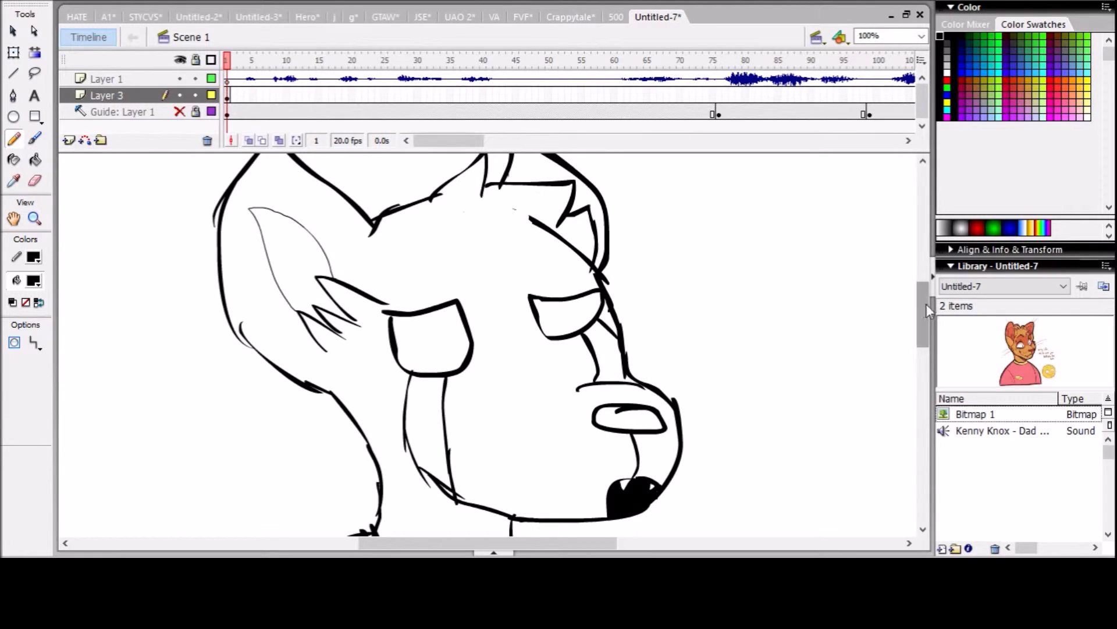
Step: Show the guide layer again and fill the shirt with the pink from the reference drawing
left_click_drag(924, 311, 937, 355)
key("ctrl+2")
left_click(179, 111)
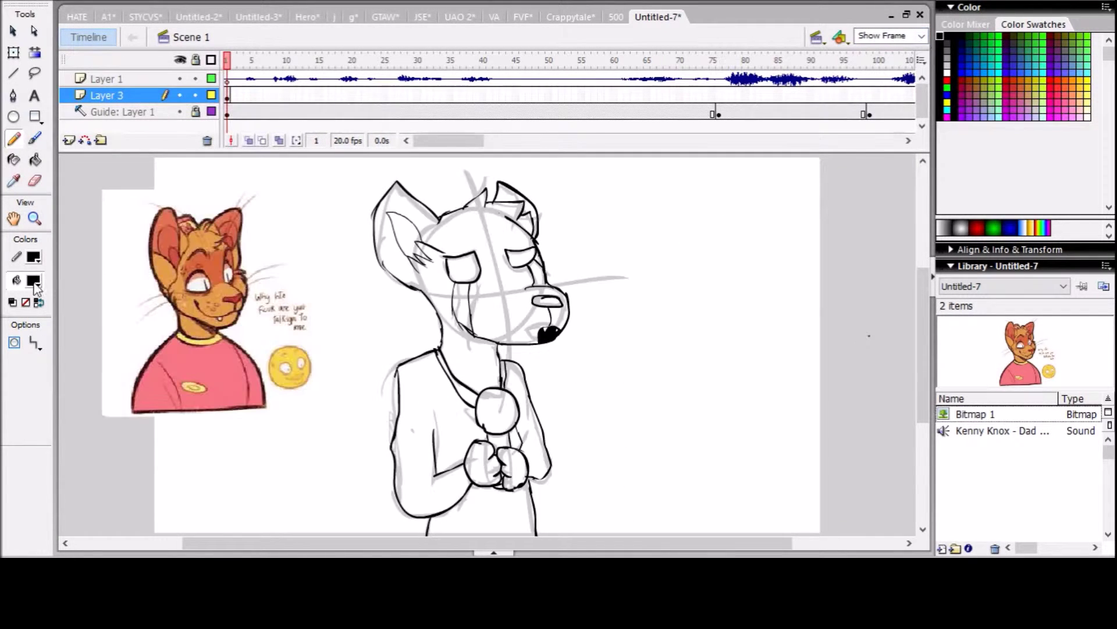
key("k")
left_click(428, 389)
Step: Sample the reference drawing's fur orange and red, and redraw the nose outline with a dip in its upper edge
scroll(428, 389, "down", 3)
key("ctrl+1")
left_click_drag(512, 543, 361, 545)
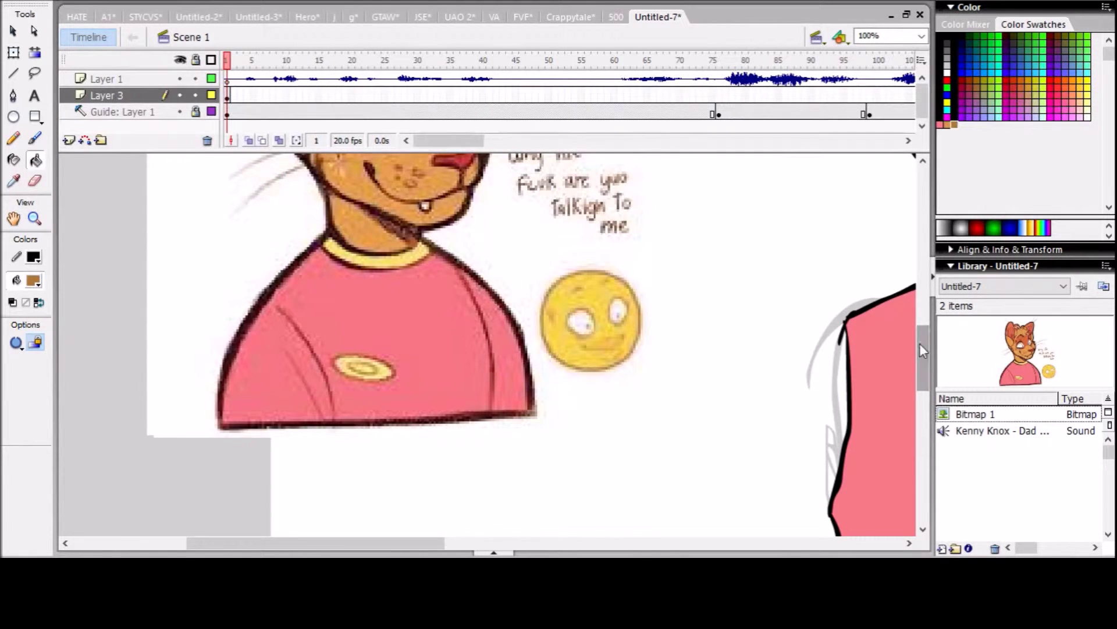
scroll(488, 343, "up", 3)
scroll(488, 344, "right", 5)
key("e")
key("b")
left_click_drag(513, 353, 592, 373)
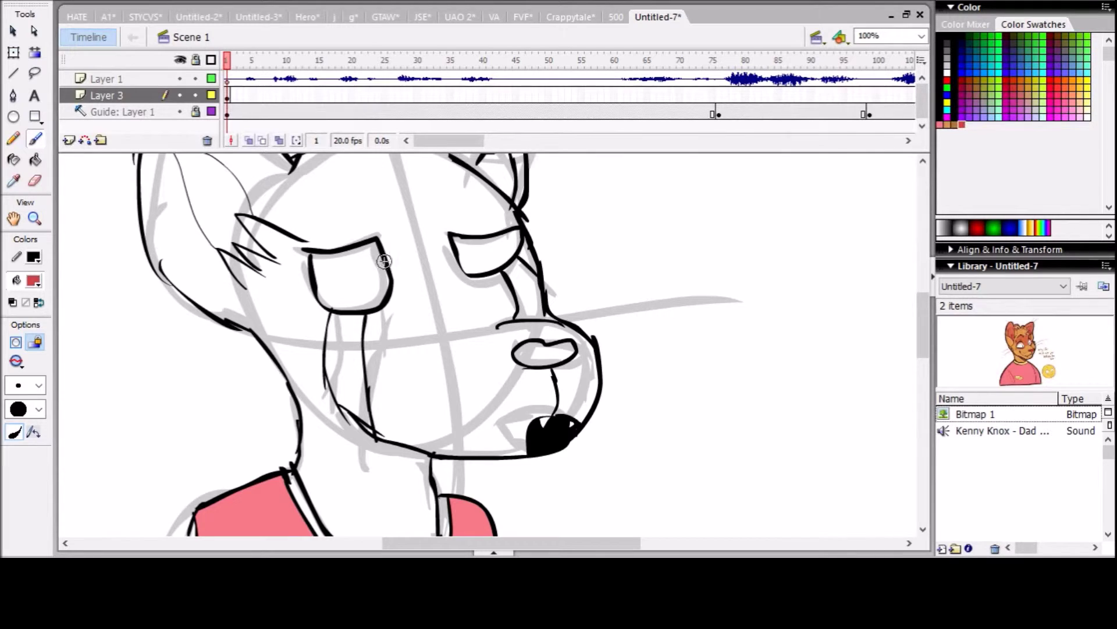
Step: Close the near inner ear's outline, fill it with red and delete its thin Pencil lines
scroll(384, 262, "up", 3)
key("y")
mouse_move(250, 296)
left_mouse_down()
mouse_move(228, 332)
mouse_move(254, 317)
left_mouse_up()
key("k")
left_click(233, 314)
key("v")
key("b")
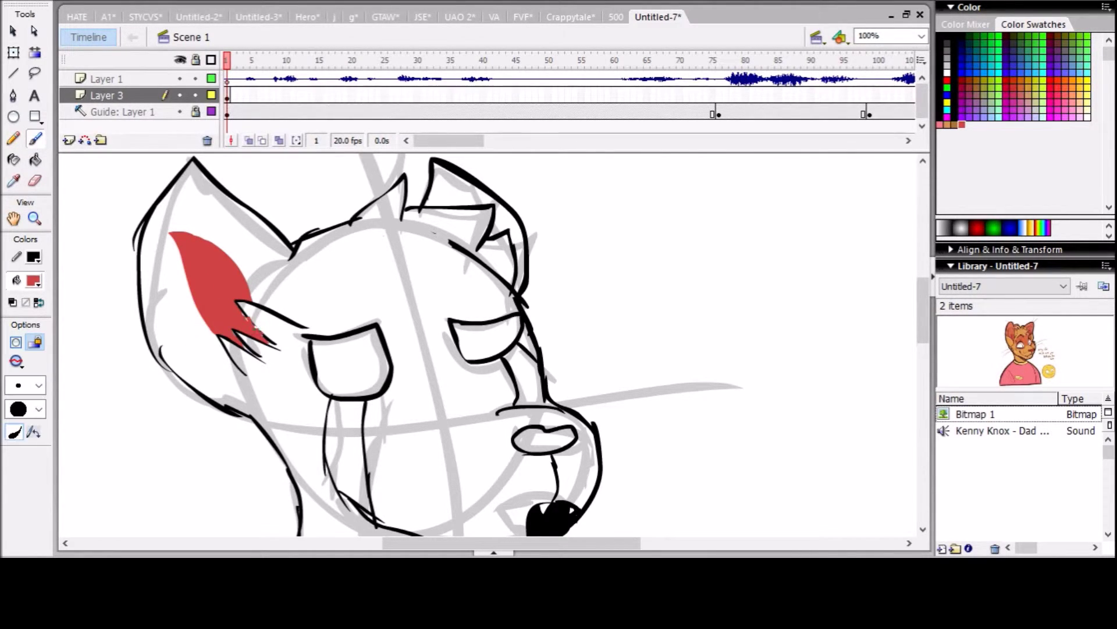
Step: Fill the nose with red and the head, neck and ears with orange, leaving eyes and tears unfilled
key("k")
left_click(544, 441)
scroll(523, 350, "up", 1)
left_click(407, 303)
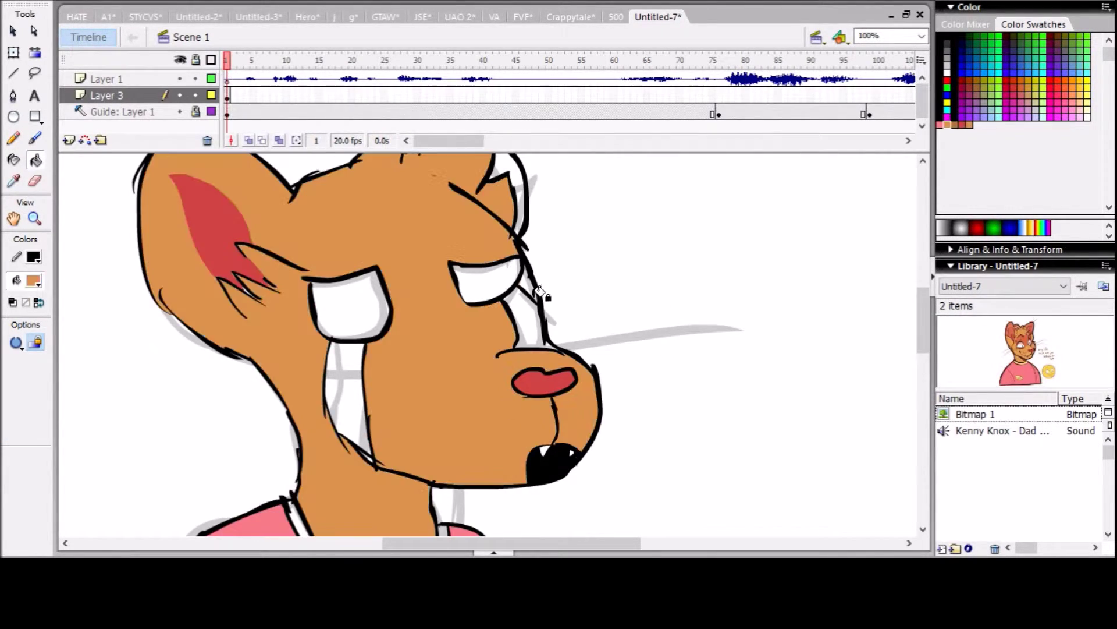
left_click(488, 227)
Step: Outline the near inner ear with black Brush strokes and paint a black pupil in each eye
key("b")
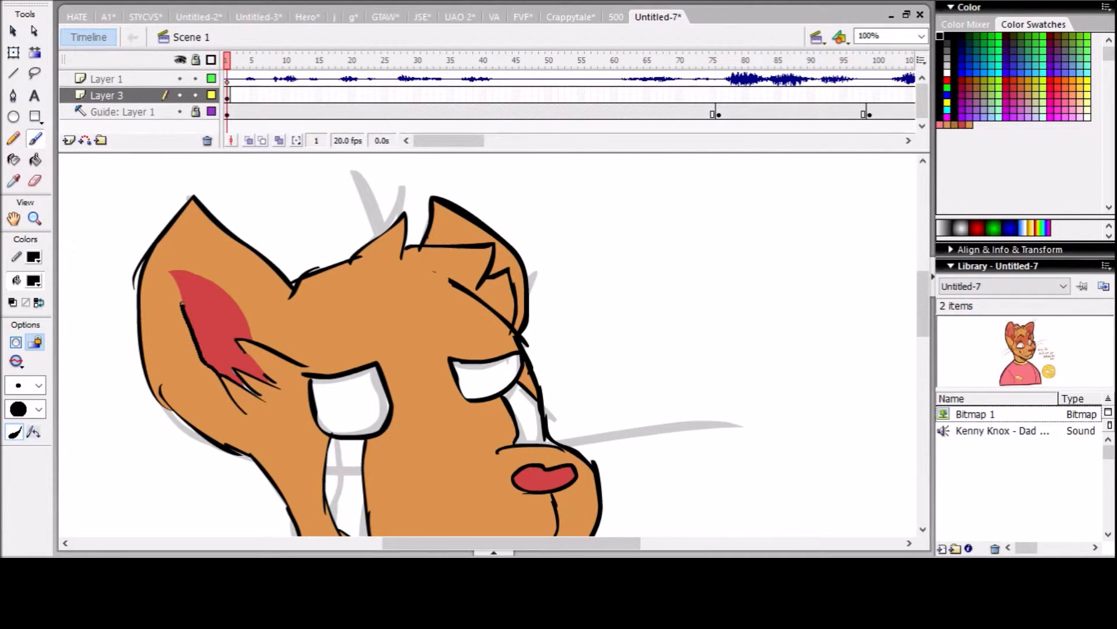
left_click_drag(245, 329, 235, 295)
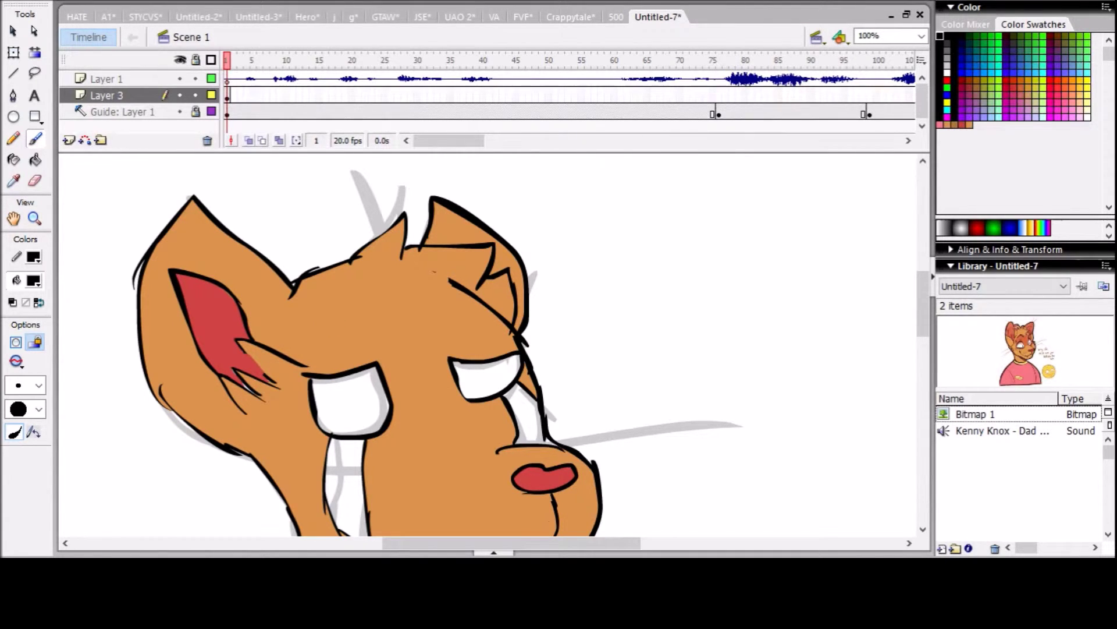
scroll(438, 339, "down", 3)
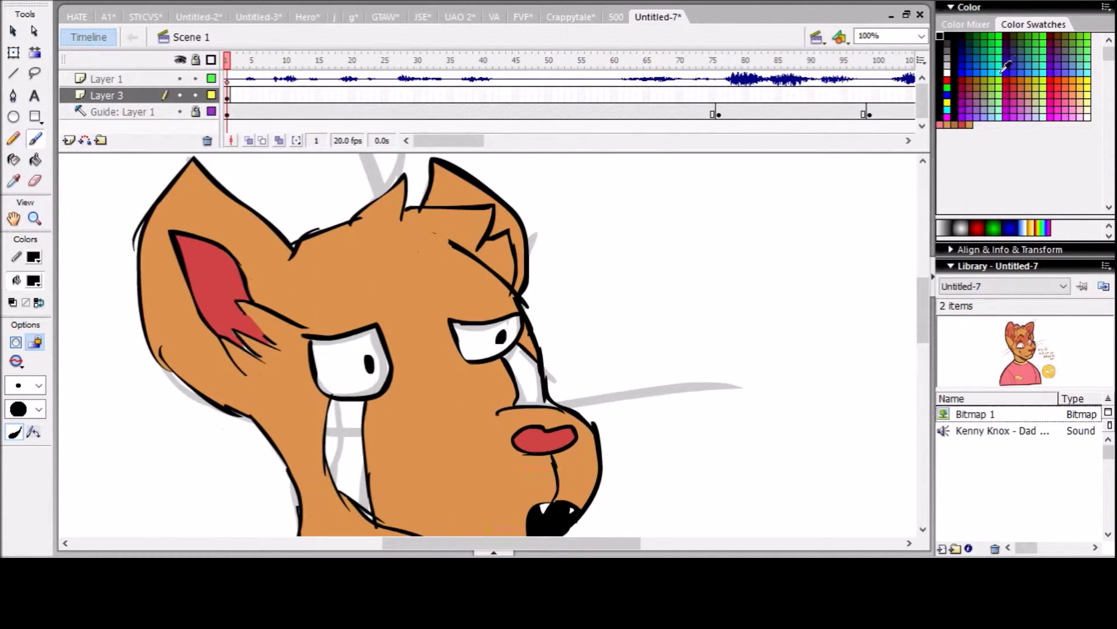
Step: Add a layer above the line art and fill the tear streak areas beneath with the face's orange
left_click(70, 142)
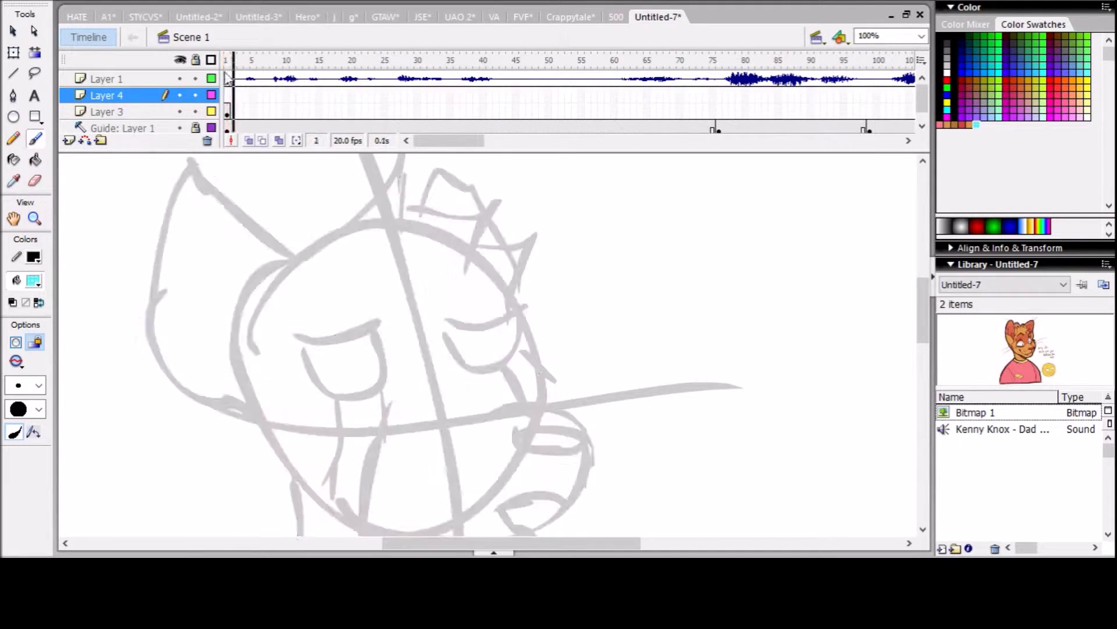
key("i")
left_click(351, 434)
left_click(976, 124)
left_click(349, 442)
key("ctrl+z")
key("b")
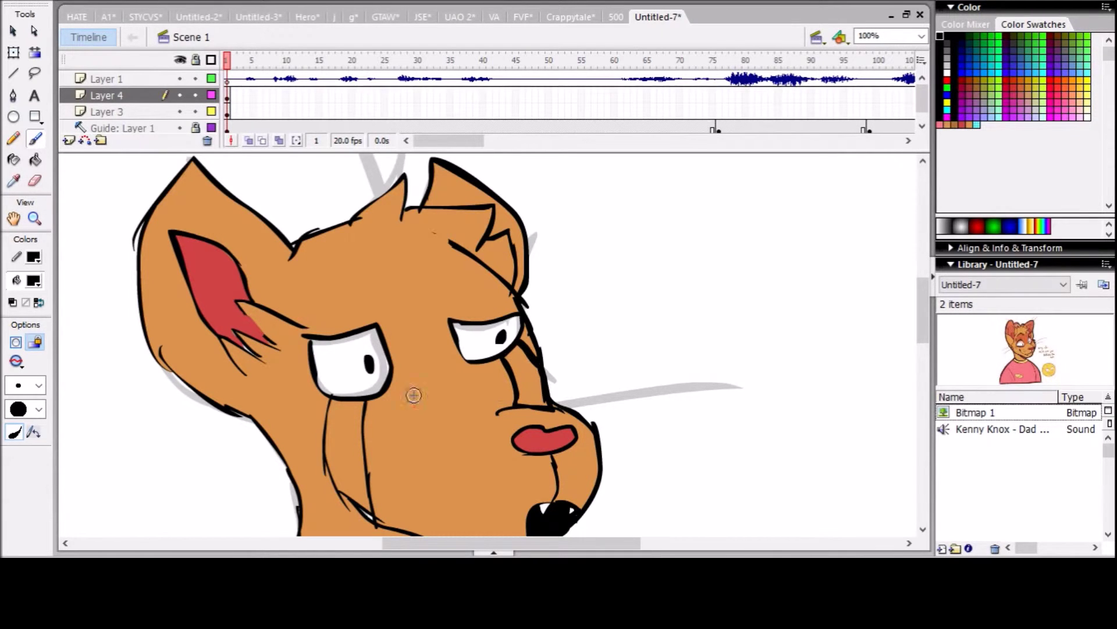
Step: Fill both tear streaks on Layer 4 with semi-transparent cyan #00FFFF and adjust the colour's alpha
scroll(414, 395, "down", 3)
left_click(977, 124)
key("k")
left_click(346, 315)
left_click(541, 240)
key("shift+F9")
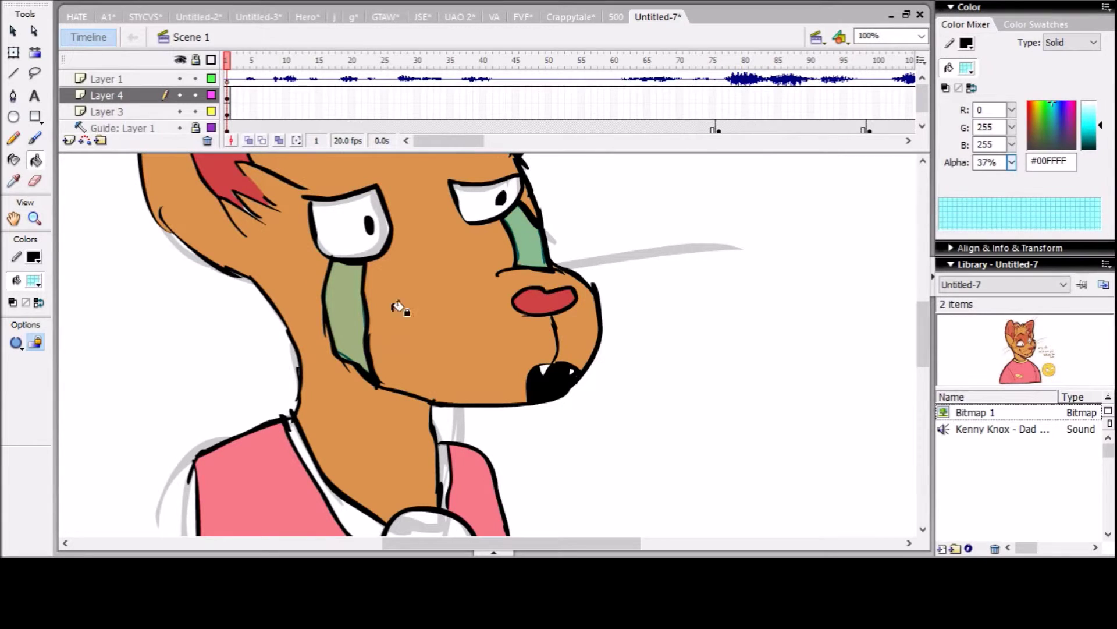
left_click_drag(1012, 163, 1013, 165)
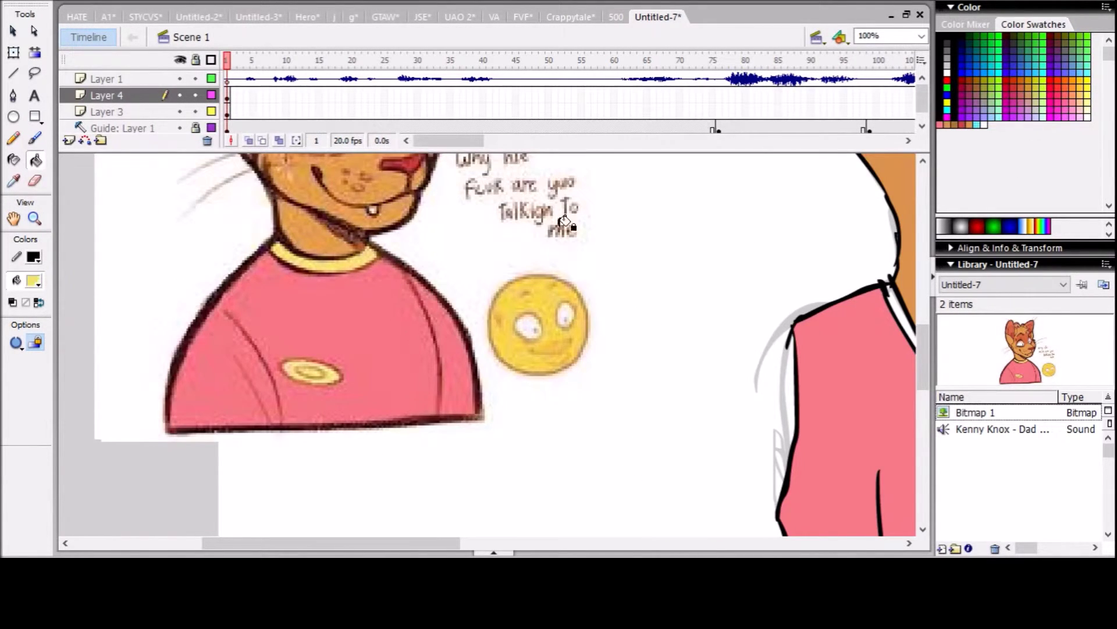
Step: Fill the collar band with the reference drawing's yellow and make Layer 3 the active layer
scroll(529, 429, "right", 5)
scroll(529, 429, "down", 3)
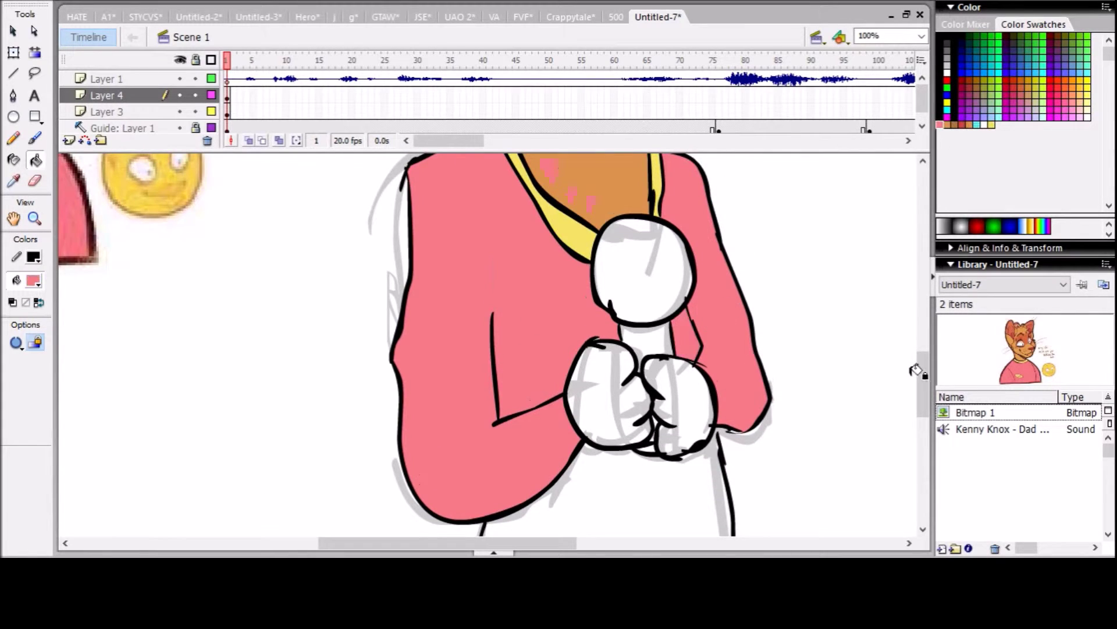
scroll(916, 370, "down", 3)
left_click(107, 111)
scroll(919, 324, "up", 10)
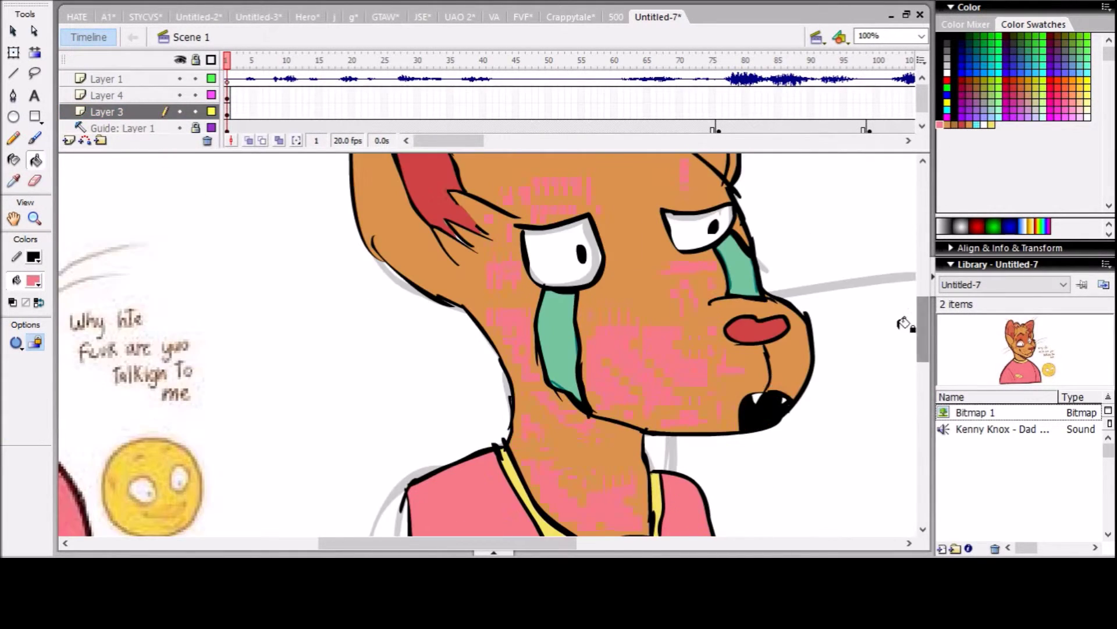
Step: Fill the lower shirt with pink, the hands with orange, and the microphone's handle and head with two dark greys
scroll(781, 357, "down", 8)
left_click(646, 361)
left_click(640, 280)
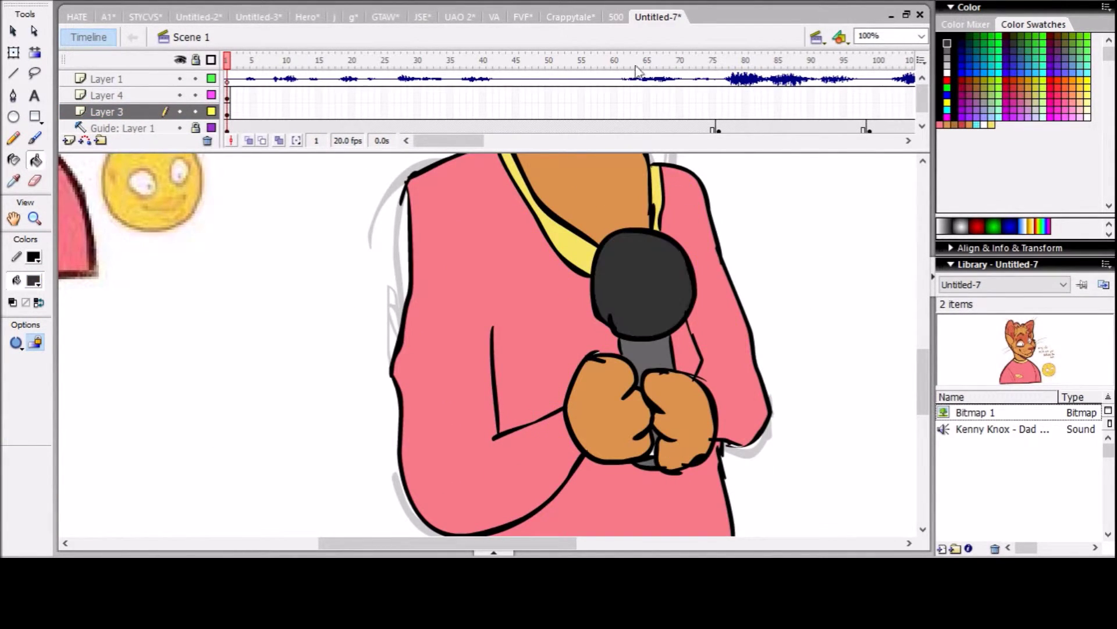
Step: Paint curved black mesh lines down and across the microphone head with the Brush
key("b")
left_click_drag(619, 242, 619, 331)
mouse_move(655, 233)
left_mouse_down()
mouse_move(647, 333)
mouse_move(685, 320)
left_mouse_up()
left_click_drag(625, 266, 653, 267)
left_click_drag(595, 291, 655, 299)
Step: Extend the first pose through frame 75 with blank keyframes at frame 76 on Layer 3 and Layer 4
key("ctrl+2")
left_click_drag(699, 96, 721, 109)
left_click_drag(720, 60, 673, 60)
Step: Insert keyframes at frames 44 and 61 on Layer 3, viewing the stage at 100%
left_click(653, 111)
left_click(881, 36)
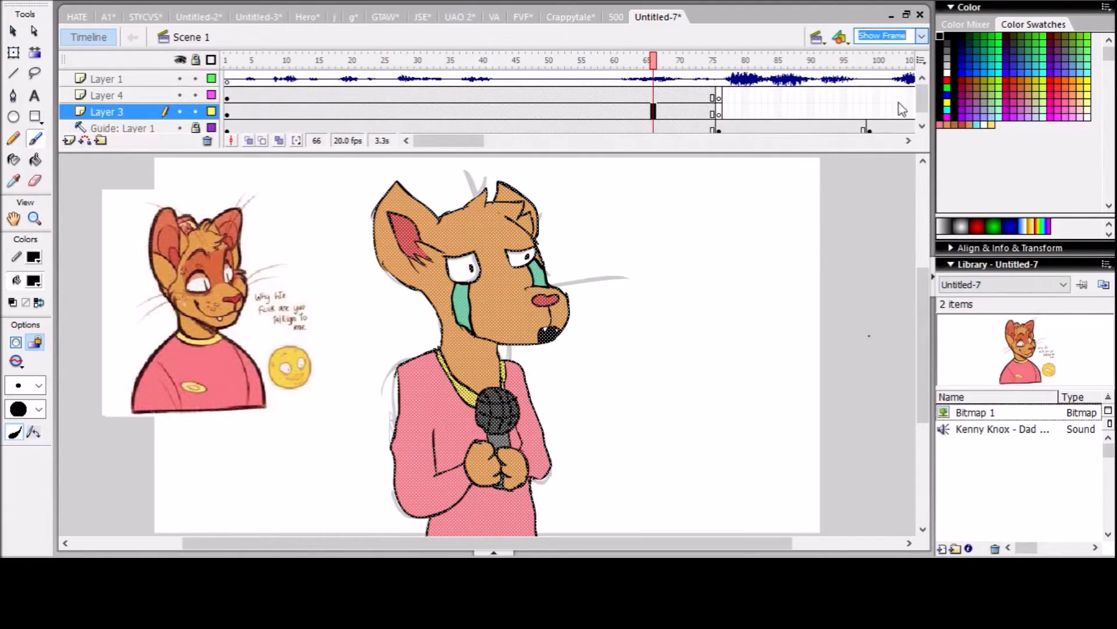
type("100")
key("Return")
left_click(509, 112)
key("F6")
left_click(620, 111)
key("F6")
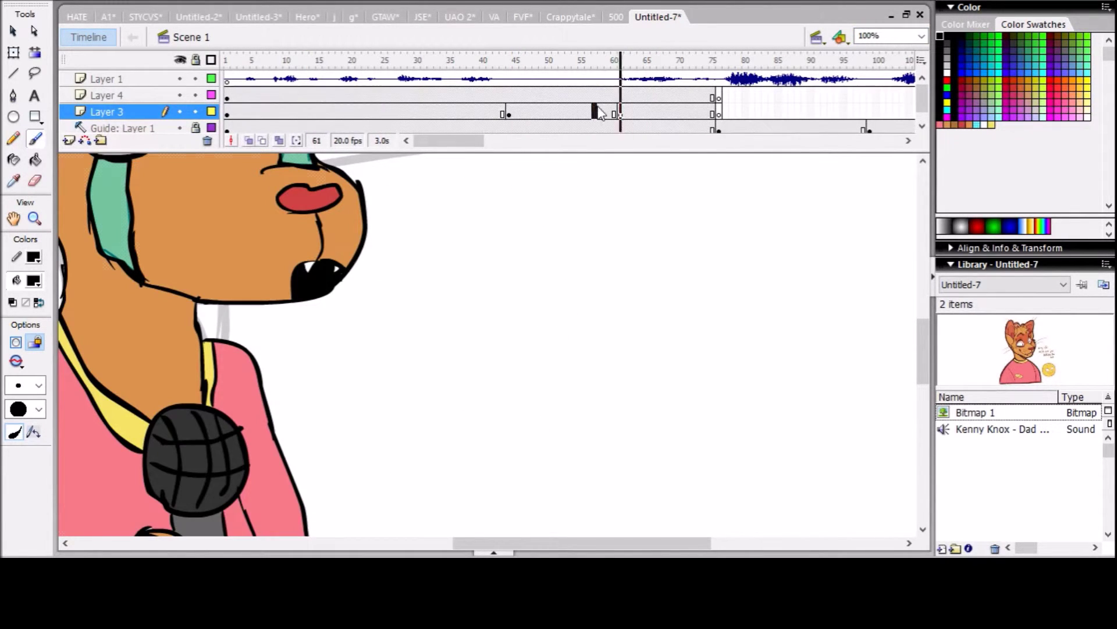
Step: Rework the mouth on Layer 3's frame 44 drawing, trying a new mouth line and sampling the face's orange for its fill
left_click(594, 114)
left_click_drag(340, 277, 291, 280)
key("ctrl+z")
key("i")
left_click(326, 247)
Step: Ink the large near side of the second character's hair and its parting on Layer 4 at frame 76
mouse_move(554, 105)
left_mouse_down()
mouse_move(687, 99)
mouse_move(407, 99)
mouse_move(776, 90)
left_mouse_up()
left_click(719, 94)
key("ctrl+2")
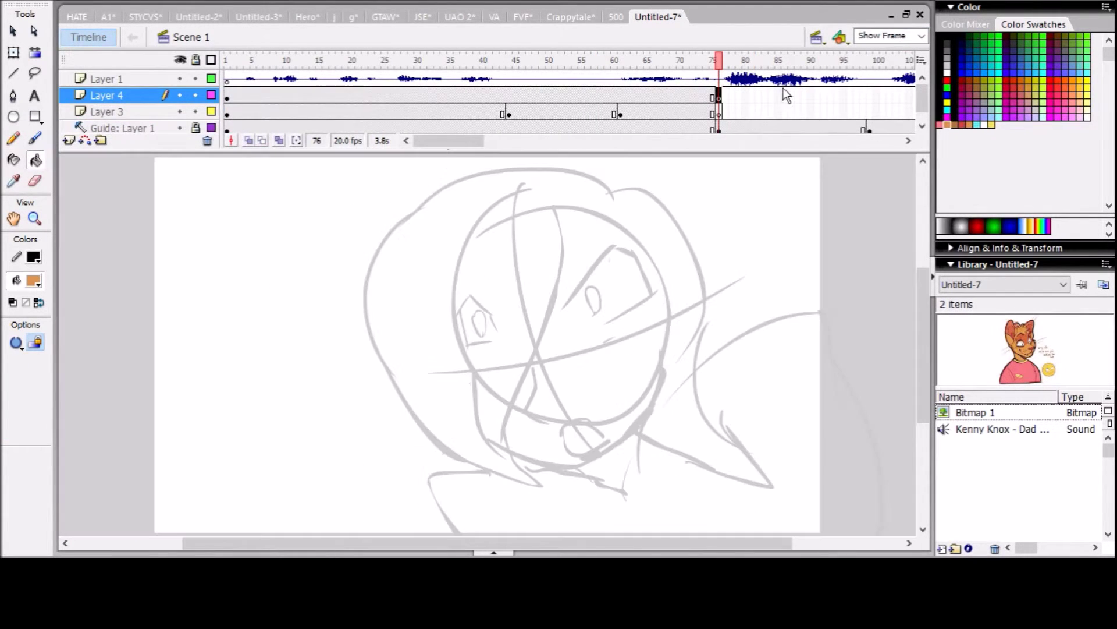
key("b")
left_click_drag(556, 208, 512, 486)
key("ctrl+z")
mouse_move(613, 197)
left_mouse_down()
mouse_move(575, 169)
mouse_move(519, 442)
mouse_move(560, 213)
left_mouse_up()
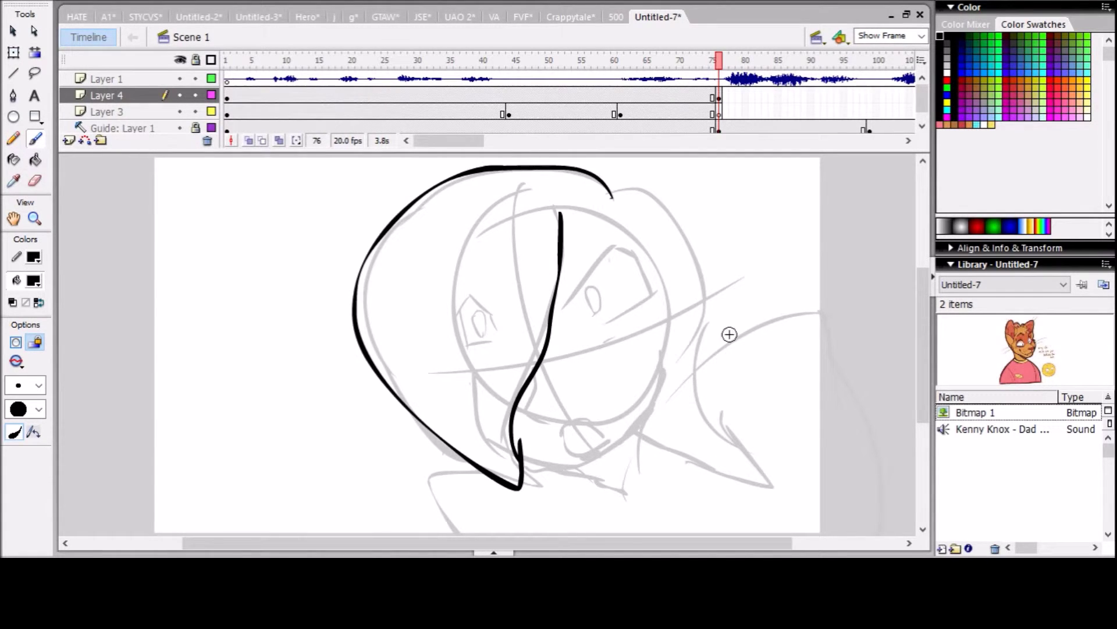
Step: Ink the other half of the hair, the cheek edge and the visible eye with its pupil, adding a thin Pencil lower lid
mouse_move(623, 240)
left_mouse_down()
mouse_move(654, 338)
mouse_move(640, 445)
left_mouse_up()
mouse_move(611, 194)
left_mouse_down()
mouse_move(736, 326)
mouse_move(660, 463)
left_mouse_up()
mouse_move(570, 298)
left_mouse_down()
mouse_move(609, 249)
mouse_move(620, 320)
left_mouse_up()
left_click_drag(588, 291, 618, 319)
key("y")
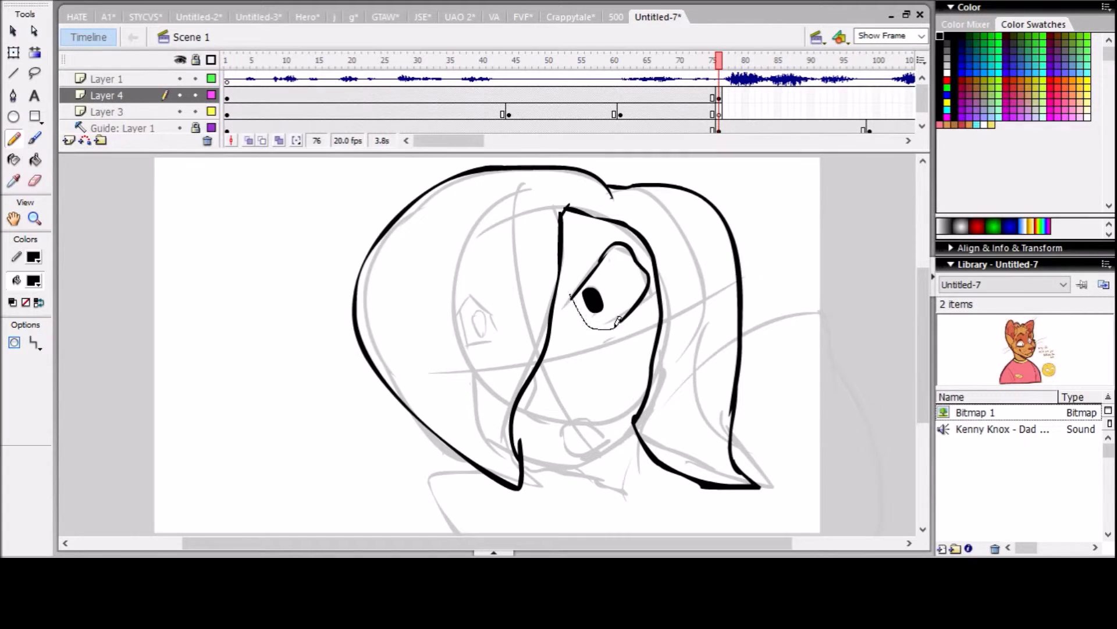
Step: Ink the second character's nose, small round open mouth and chin line
key("b")
left_click_drag(582, 418, 579, 448)
left_click_drag(527, 456, 632, 465)
Step: Ink both shoulders, the neckline and a rounded torso outline that runs beyond the stage
left_click_drag(745, 326, 887, 422)
scroll(888, 422, "down", 3)
mouse_move(630, 372)
left_mouse_down()
mouse_move(624, 419)
mouse_move(521, 396)
left_mouse_up()
mouse_move(500, 397)
left_mouse_down()
mouse_move(511, 516)
mouse_move(887, 330)
left_mouse_up()
left_click_drag(581, 387, 585, 402)
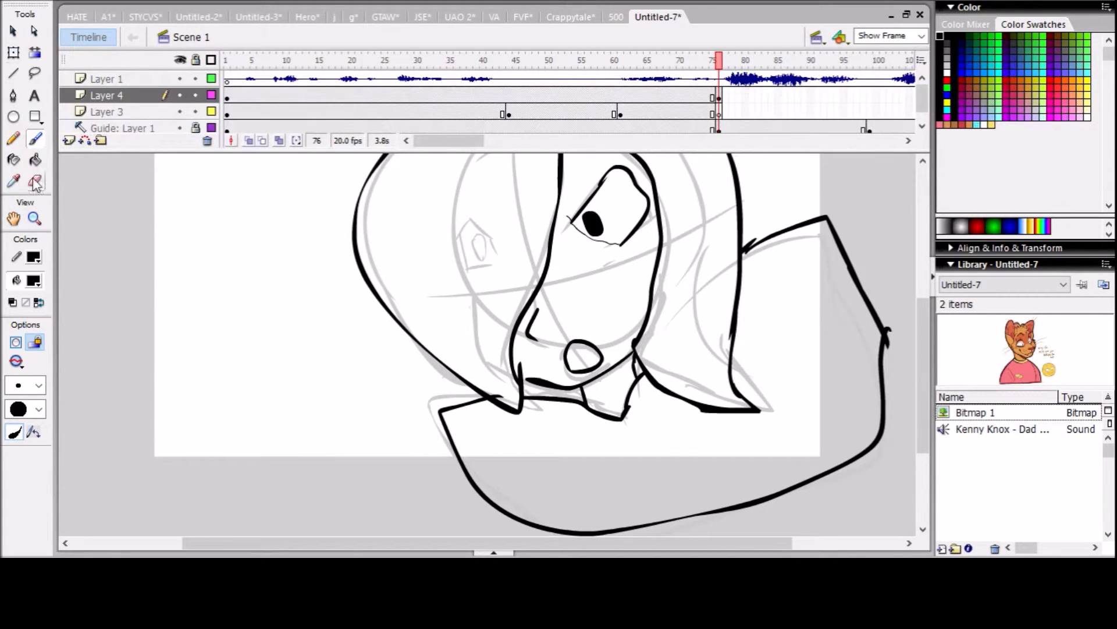
Step: Pencil a banded tear area under the eye and fill it with opaque cyan #92FEFD
key("y")
left_click_drag(620, 245, 640, 328)
key("k")
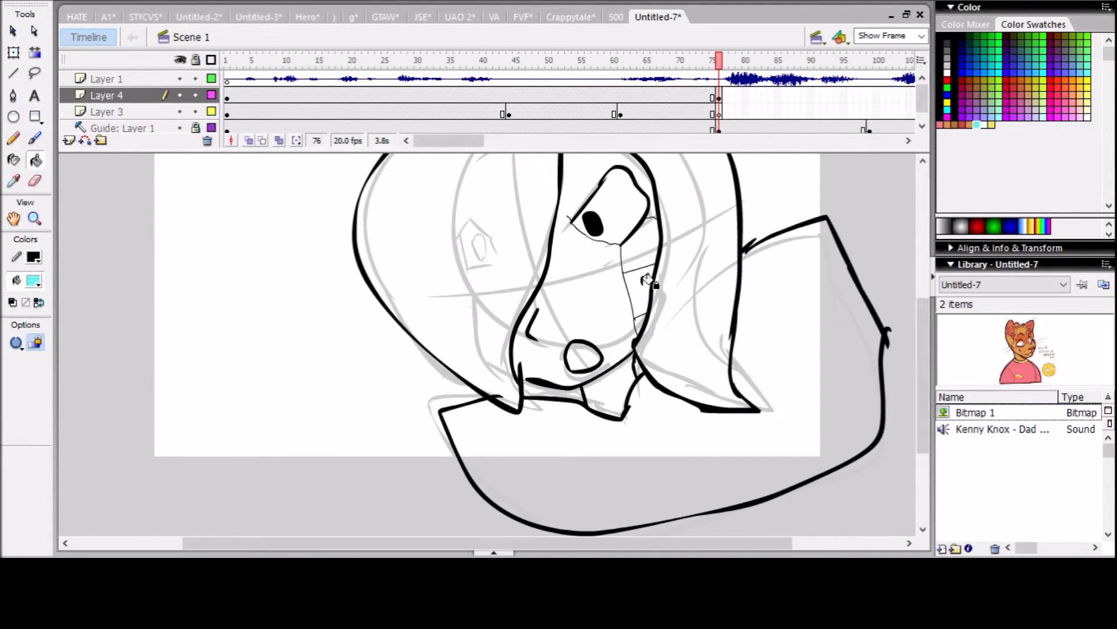
left_click(966, 23)
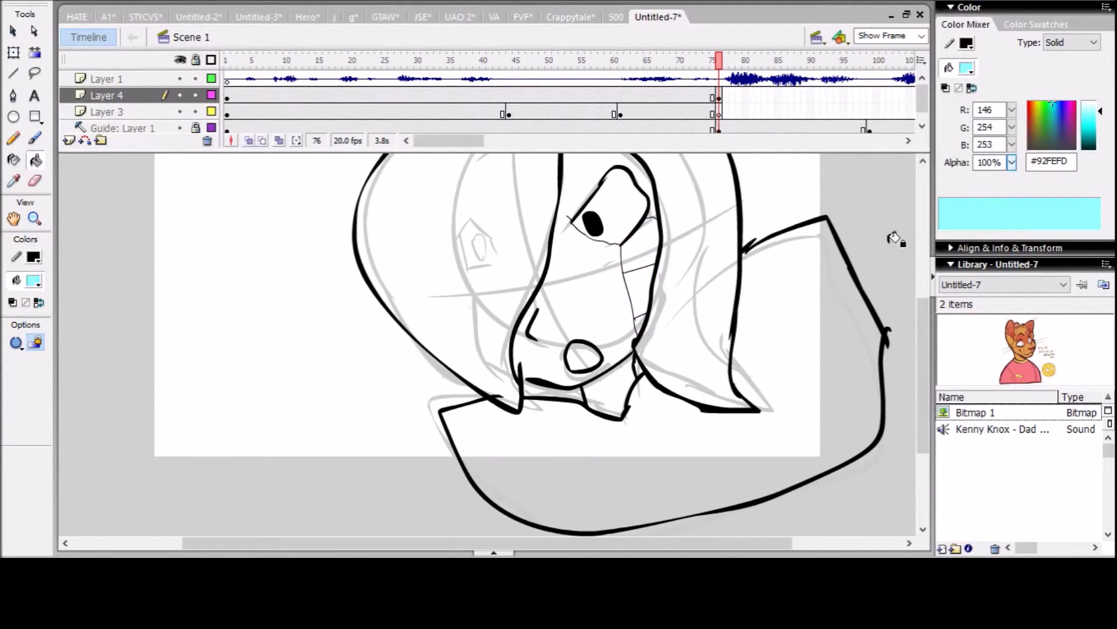
left_click(640, 279)
Step: Fill the mouth with pink #FF66CC and delete the thin Pencil lines around the eye and tear
key("v")
left_click(612, 302)
left_click(697, 263)
key("k")
left_click(582, 356)
key("v")
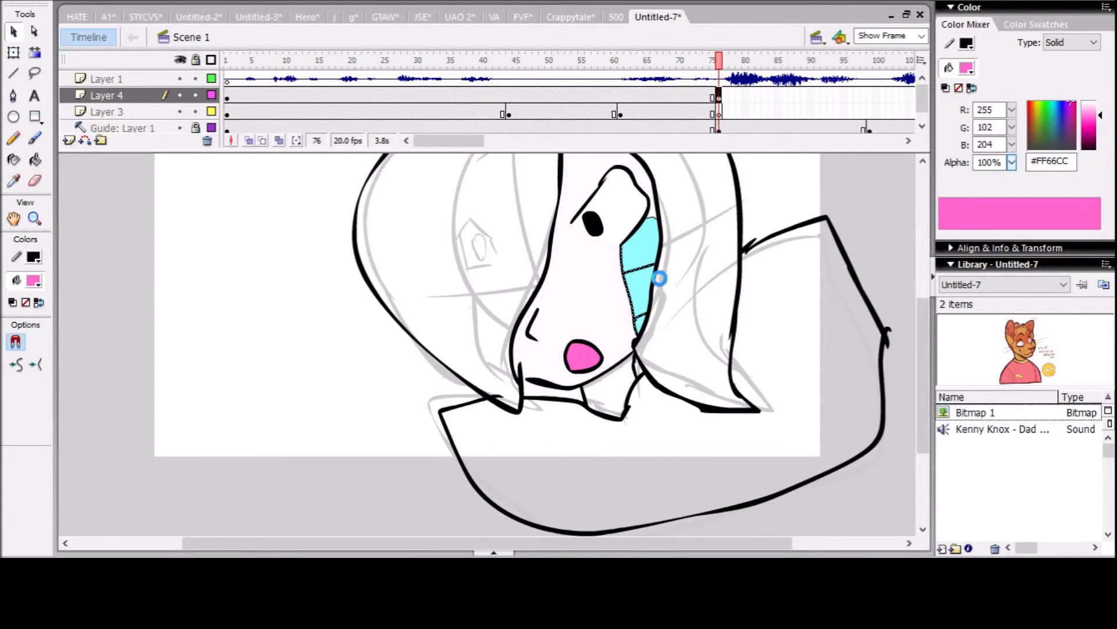
left_click(667, 232)
Step: Ink the eyebrow strokes above the eye and short black stripes across the cyan tear
key("b")
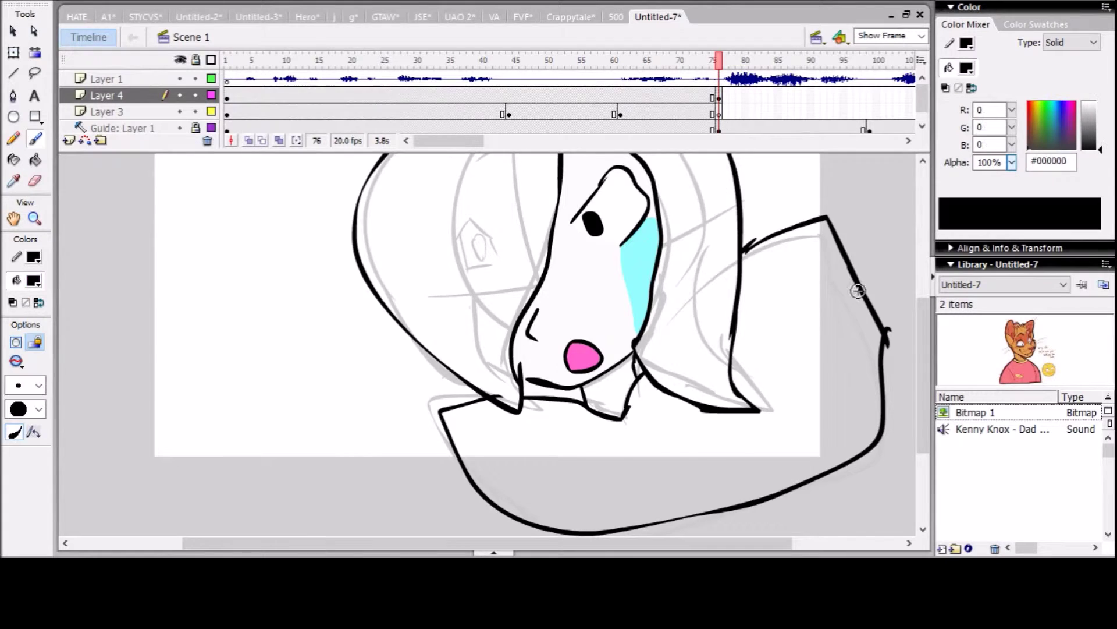
scroll(634, 245, "up", 3)
left_click_drag(657, 326, 628, 343)
left_click_drag(658, 358, 632, 372)
Step: Replace the rounded torso outline with an angular attempt and erase it below both shoulders
scroll(582, 274, "down", 5)
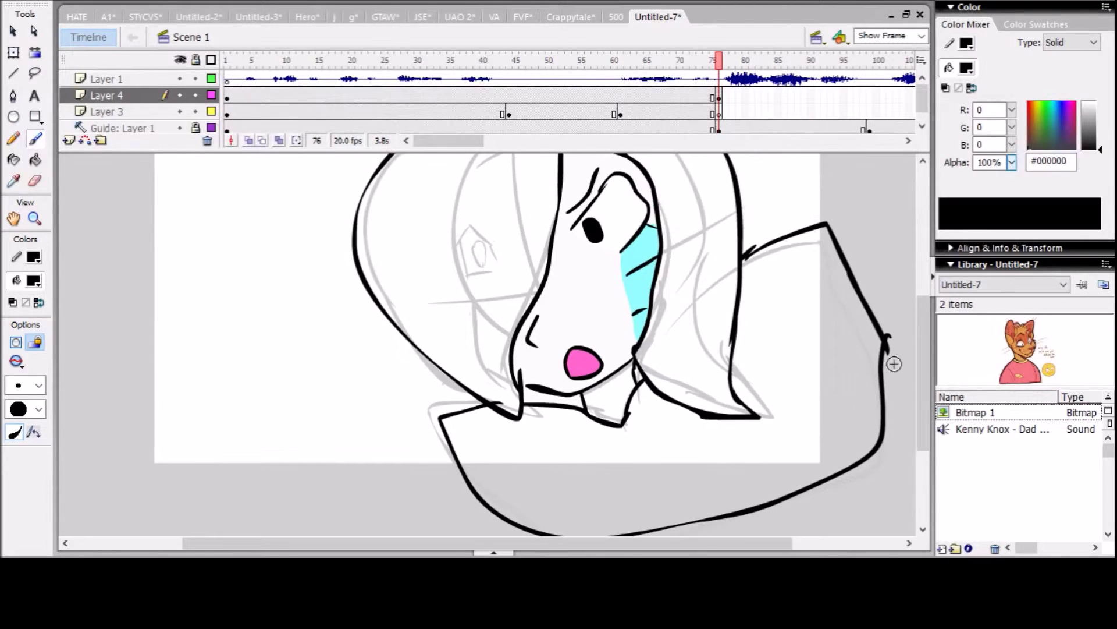
key("ctrl+z")
mouse_move(499, 452)
left_mouse_down()
mouse_move(873, 348)
mouse_move(875, 264)
left_mouse_up()
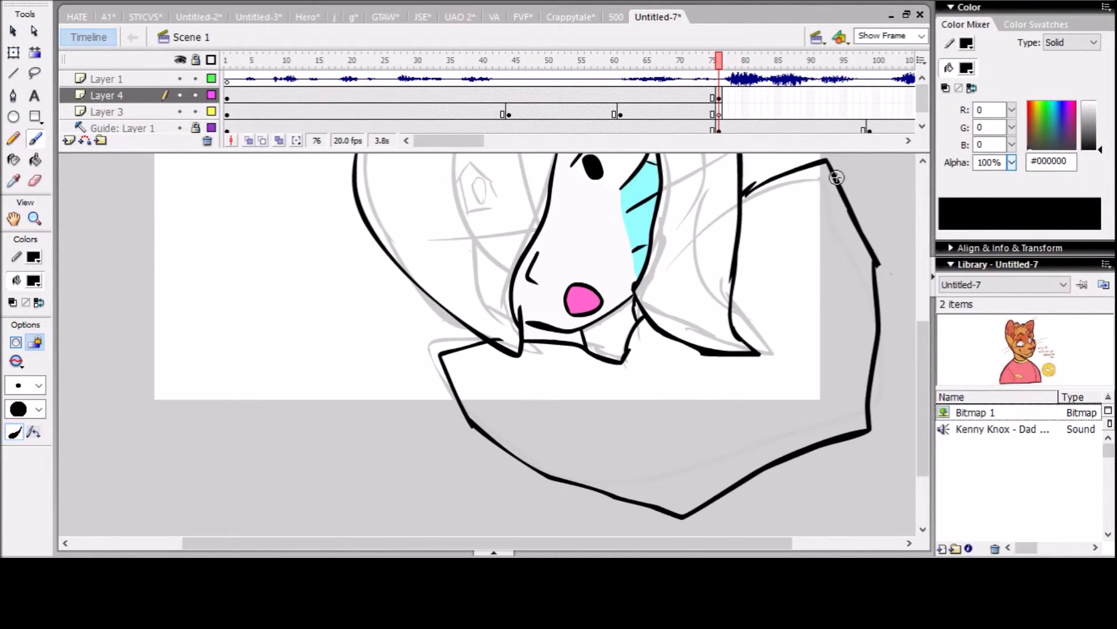
key("e")
left_click_drag(448, 385, 880, 392)
key("b")
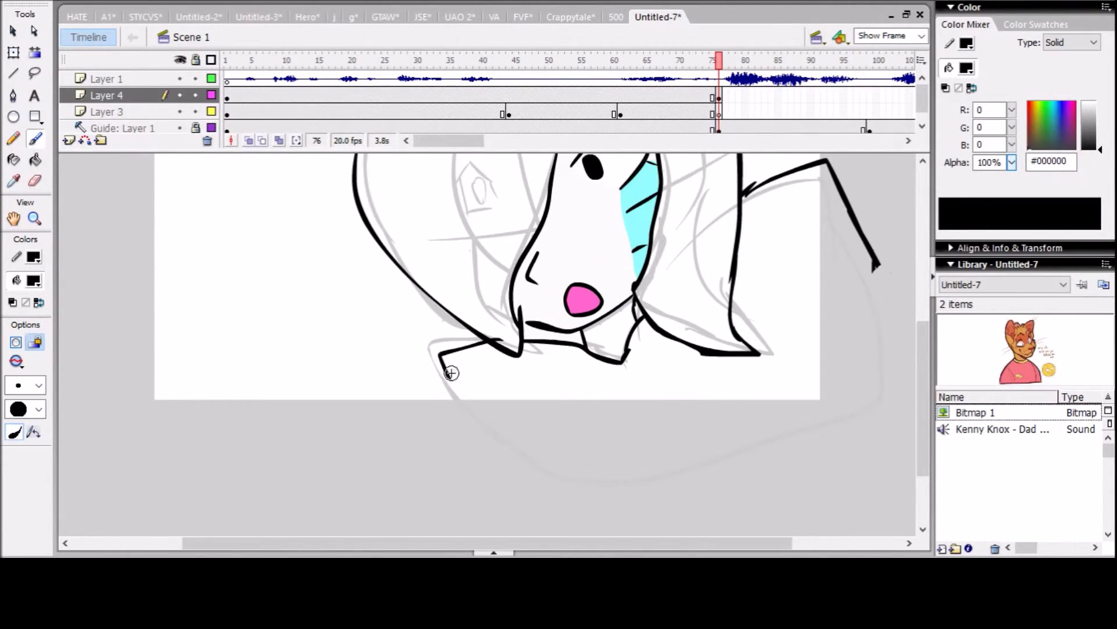
Step: Redraw the torso and arm with a pointed far shoulder, erasing the old arm edge and undoing stray strokes
left_click_drag(850, 221, 802, 406)
mouse_move(841, 291)
left_mouse_down()
mouse_move(751, 486)
mouse_move(675, 500)
left_mouse_up()
key("e")
mouse_move(826, 163)
left_mouse_down()
mouse_move(873, 261)
mouse_move(865, 233)
mouse_move(792, 250)
mouse_move(844, 349)
left_mouse_up()
key("b")
scroll(930, 298, "up", 3)
key("ctrl+z")
key("ctrl+z")
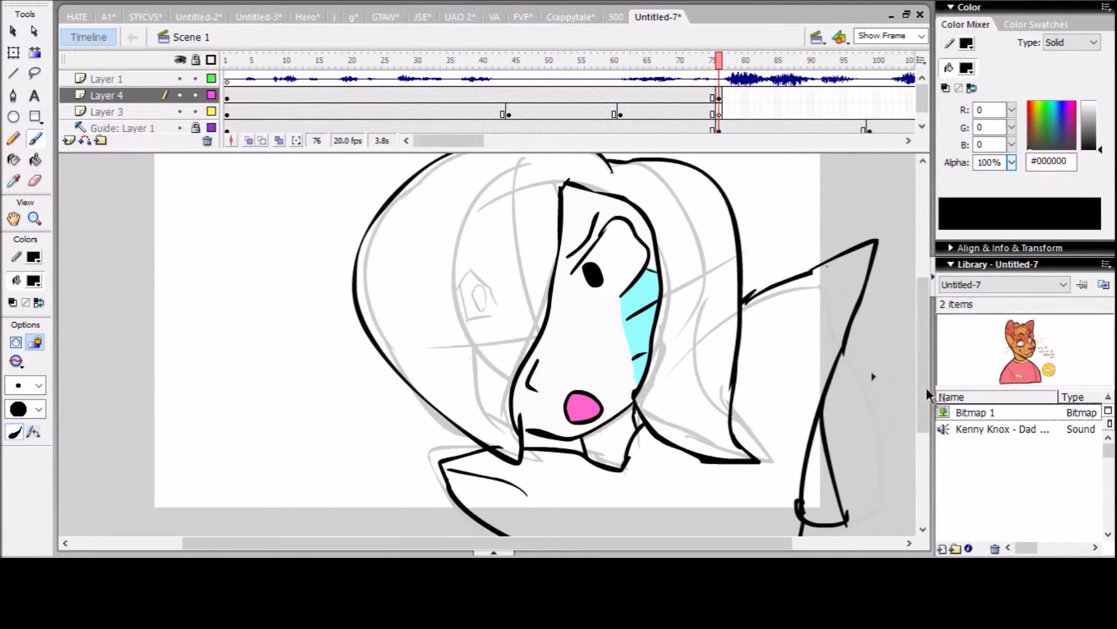
Step: Ink the shoulder lines and sleeve seams that divide the second character's outfit
scroll(927, 386, "down", 3)
left_click_drag(771, 354, 808, 388)
mouse_move(875, 172)
left_mouse_down()
mouse_move(738, 294)
mouse_move(857, 222)
left_mouse_up()
left_click_drag(780, 345, 846, 259)
key("ctrl+z")
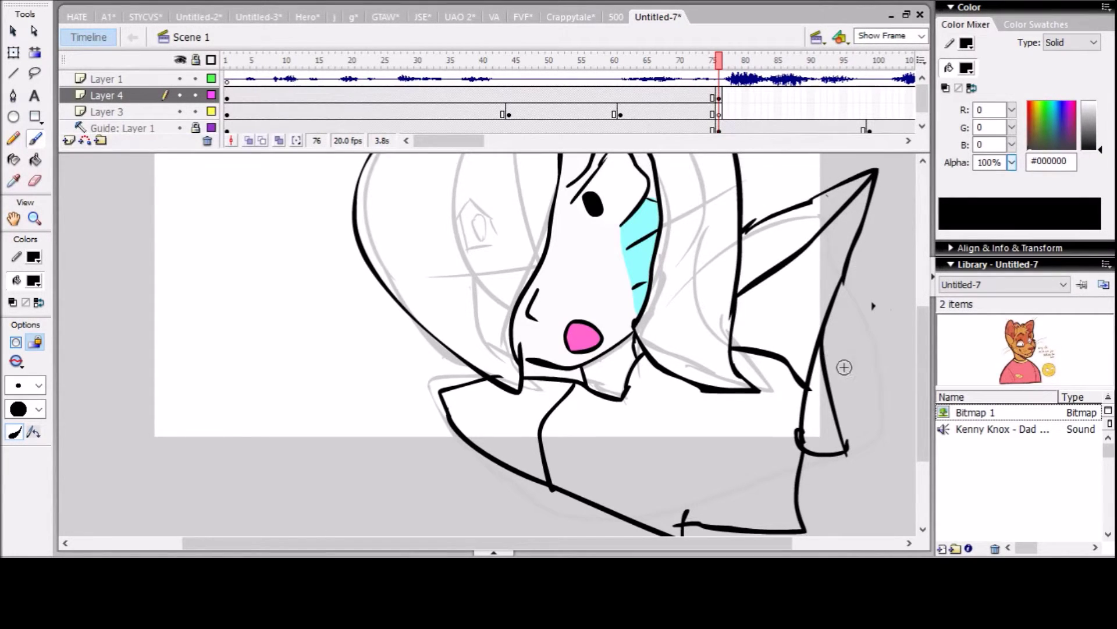
left_click_drag(442, 401, 544, 415)
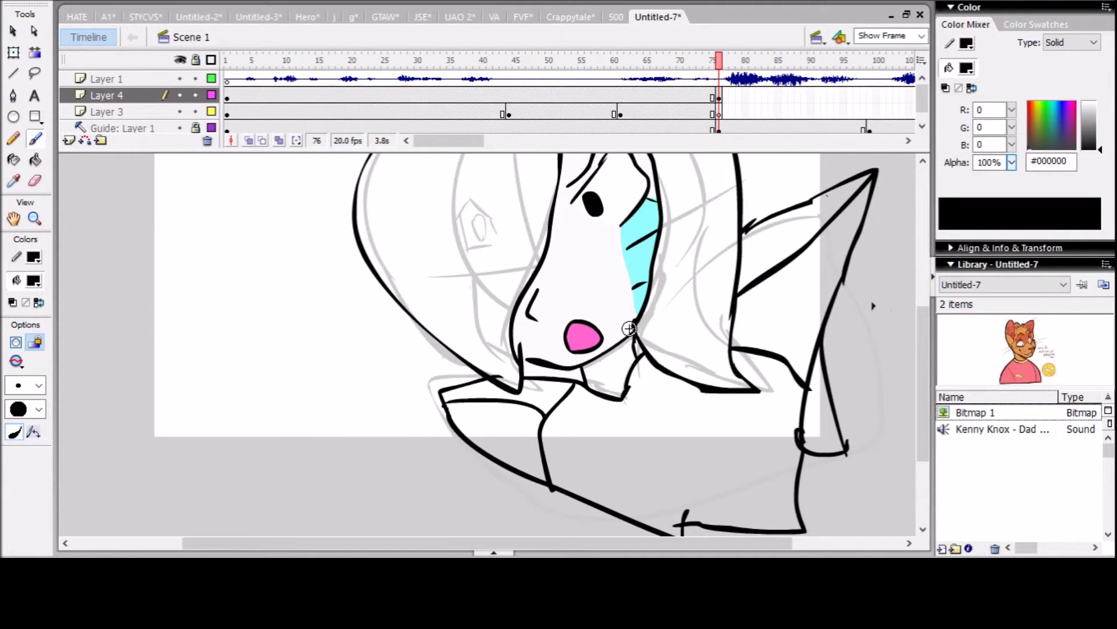
Step: Erase the near seam's upper end and fill the neckline and far shoulder panels with black
key("e")
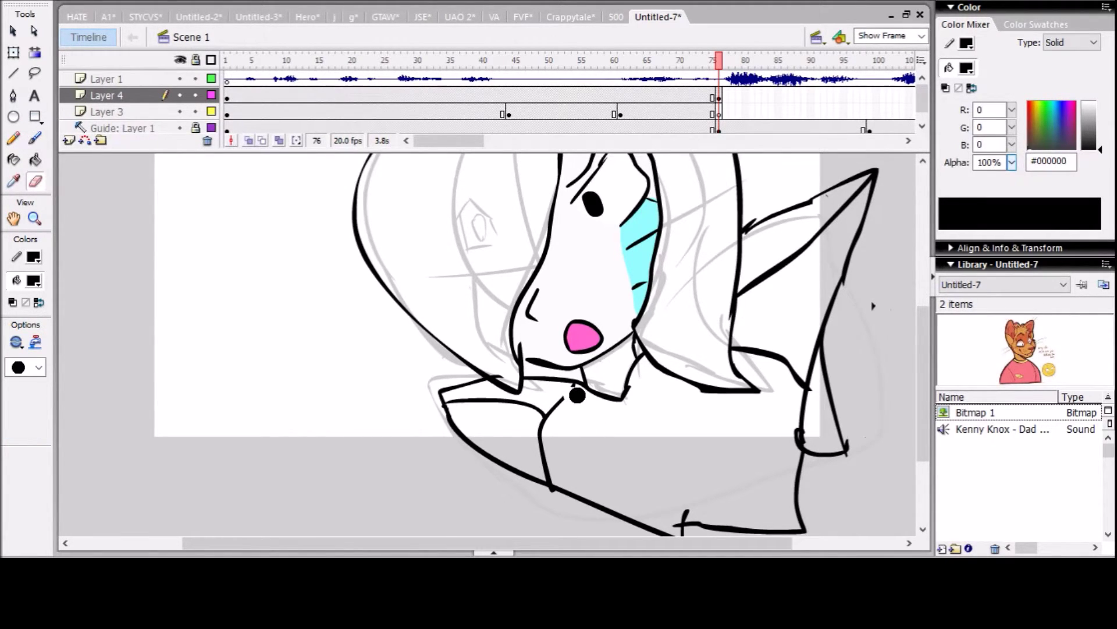
key("k")
left_click(792, 244)
left_click(582, 405)
Step: Fill the sleeves and torso of the outfit with magenta #FF00FF
left_click(12, 302)
left_click(1069, 103)
left_click(826, 262)
left_click(711, 457)
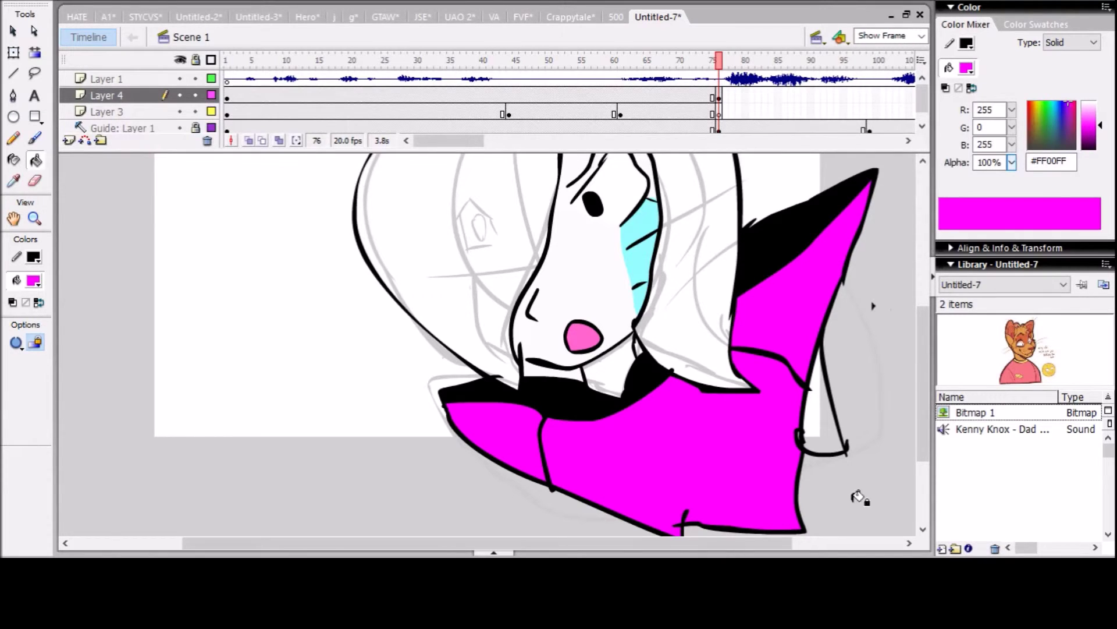
Step: Thicken the outfit's sleeve seams and lower hem into solid black bands
key("i")
left_click(553, 419)
left_click(559, 454)
left_click(768, 373)
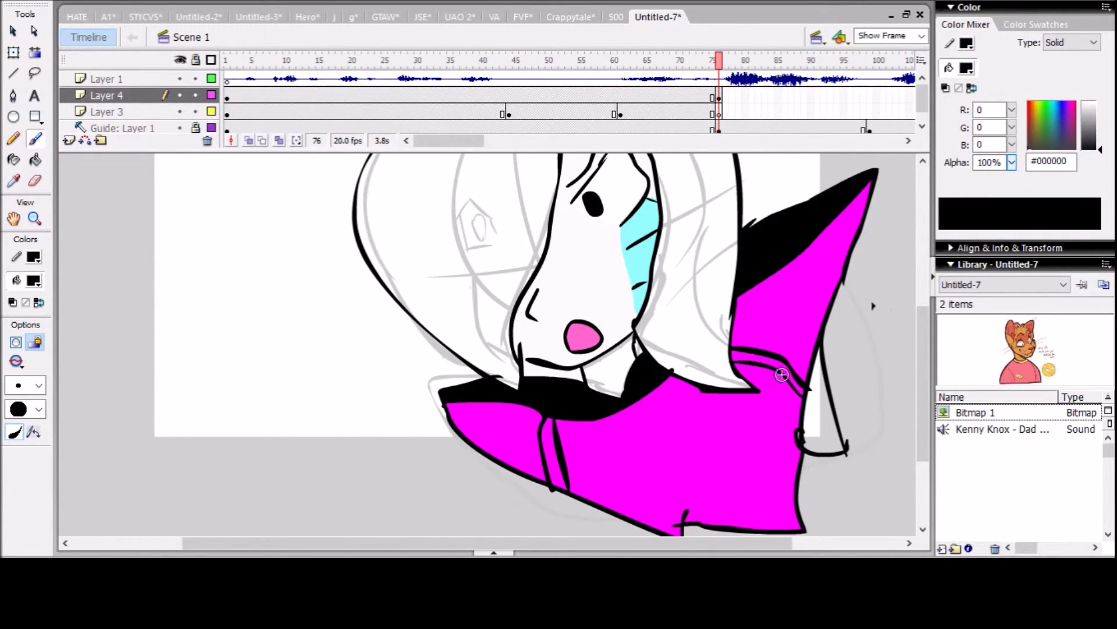
key("b")
mouse_move(567, 492)
left_mouse_down()
mouse_move(736, 521)
mouse_move(797, 408)
left_mouse_up()
key("k")
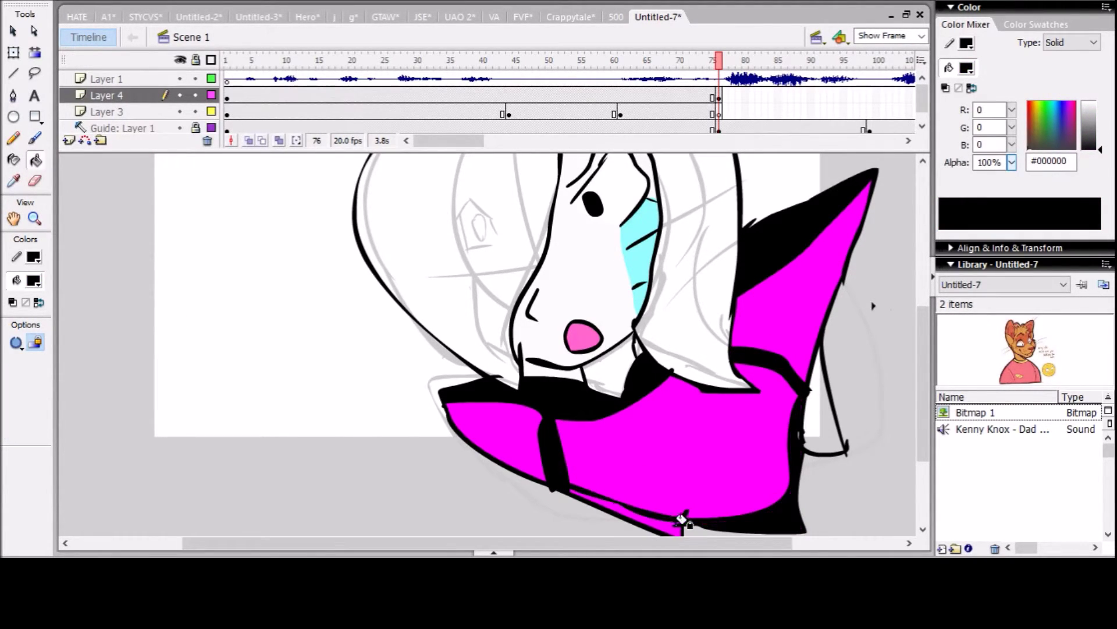
mouse_move(926, 358)
left_mouse_down()
mouse_move(925, 387)
mouse_move(925, 336)
left_mouse_up()
scroll(859, 388, "down", 3)
Step: Shade both sleeves with a darker magenta along the edges beneath the black shoulder panels
key("i")
left_click(809, 273)
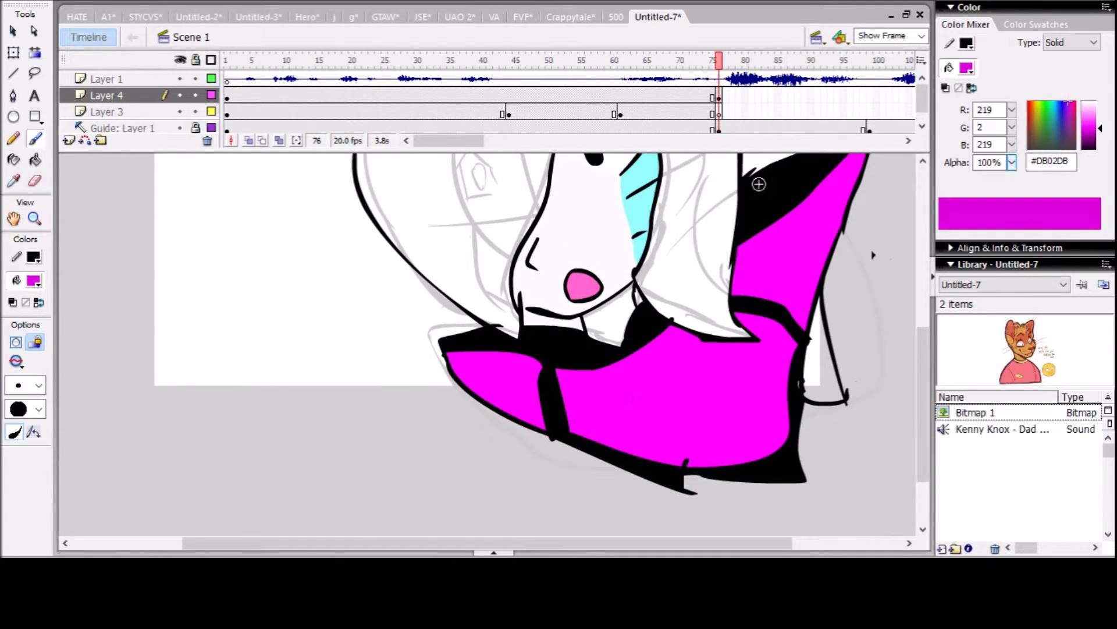
scroll(831, 269, "up", 3)
key("b")
left_click_drag(831, 269, 764, 348)
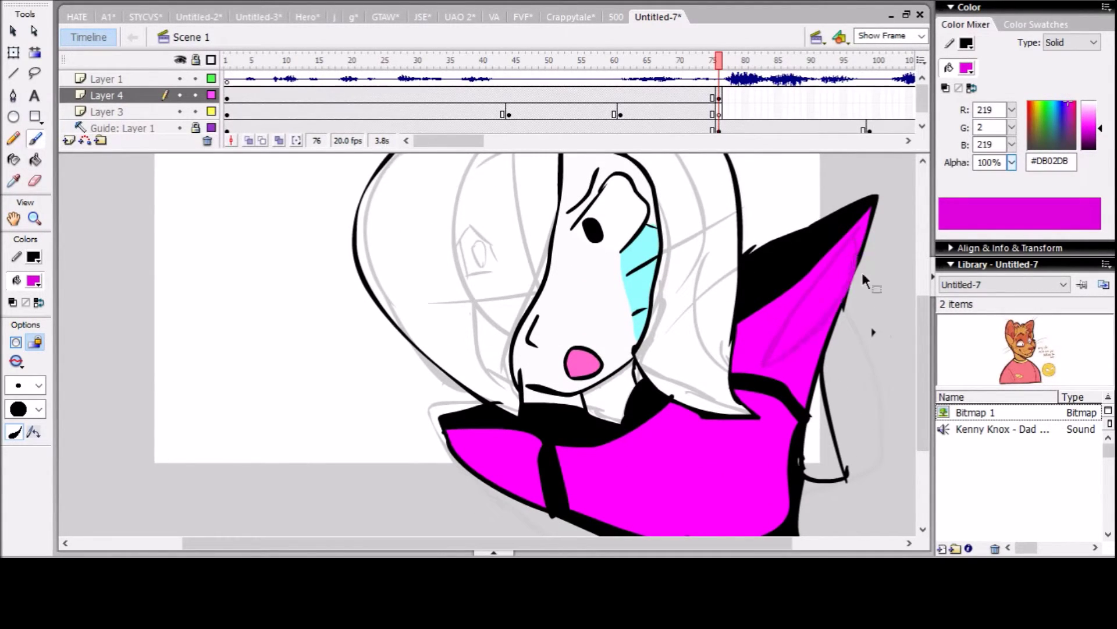
left_click_drag(838, 251, 780, 293)
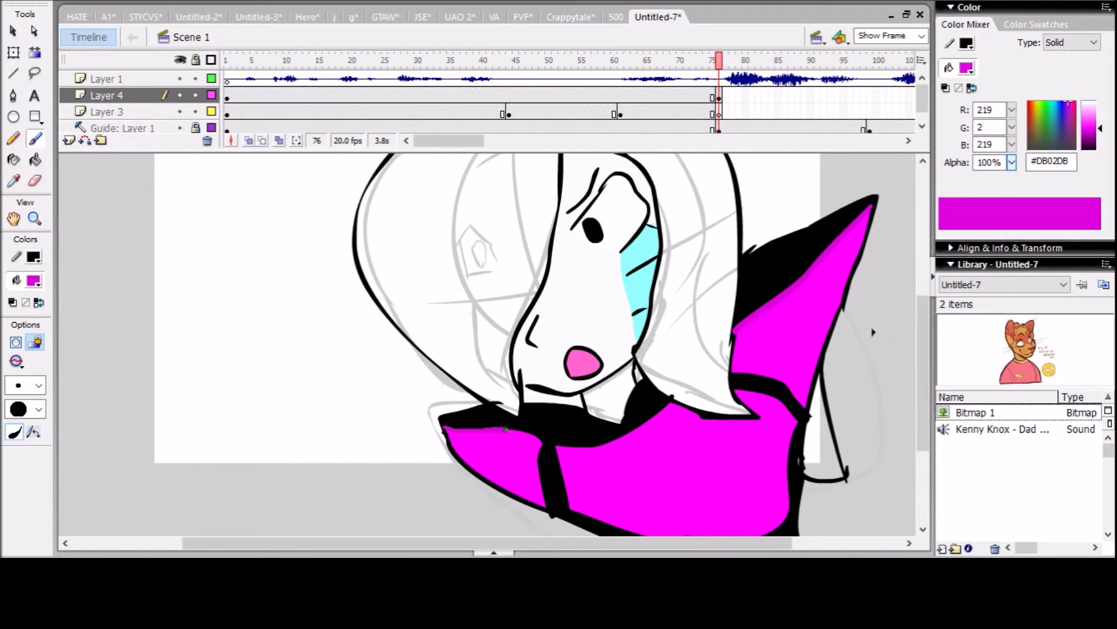
left_click(1093, 134)
left_click_drag(870, 208, 761, 315)
left_click_drag(443, 426, 546, 443)
Step: Ink a round notched pendant on the chest and black speckles on the torso in #000000
key("i")
left_click(704, 415)
key("b")
left_click_drag(719, 427, 753, 429)
left_click_drag(722, 435, 742, 434)
left_click_drag(595, 460, 599, 477)
left_click_drag(627, 454, 628, 465)
left_click_drag(589, 492, 603, 496)
left_click_drag(632, 500, 642, 506)
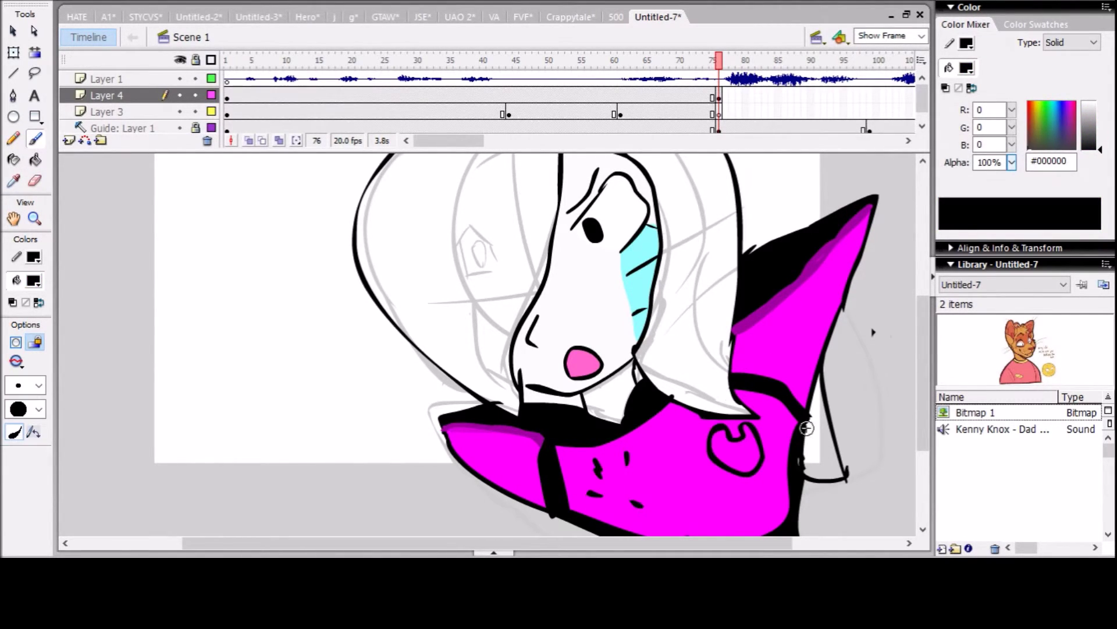
Step: Fill the pendant with yellow #FFFF00 and paint its top notch black
left_click(1035, 104)
key("k")
left_click(734, 453)
key("i")
left_click(717, 442)
key("b")
left_click_drag(725, 429, 742, 434)
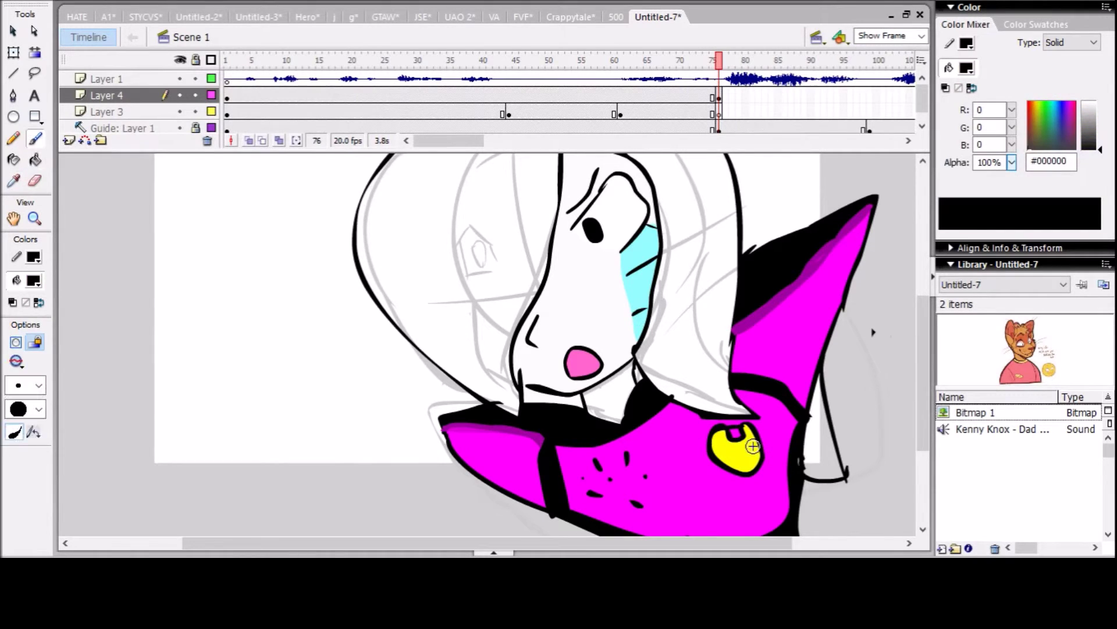
Step: Convert the pendant's yellow fill into a movie clip symbol
scroll(743, 428, "down", 3)
key("v")
left_click(749, 375)
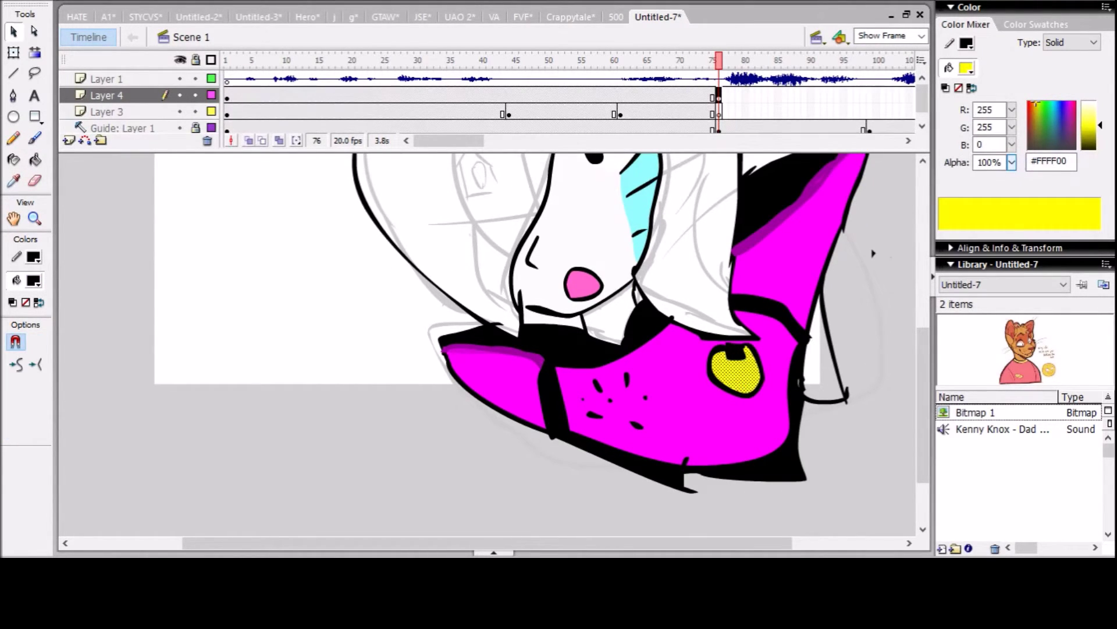
key("F8")
key("Return")
Step: Apply a glow filter to the pendant's movie clip
key("ctrl+F3")
left_click(458, 473)
left_click(442, 495)
left_click_drag(575, 473, 574, 483)
left_click(156, 453)
left_click(72, 468)
left_click(105, 405)
left_click_drag(277, 474, 277, 419)
left_click(363, 475)
mouse_move(277, 519)
left_mouse_down()
mouse_move(277, 500)
mouse_move(277, 515)
left_mouse_up()
left_click(493, 424)
key("Escape")
Step: Fill the character's hair with dark grey #1A1A1A and extend the Layer 4 pose to frame 98
key("k")
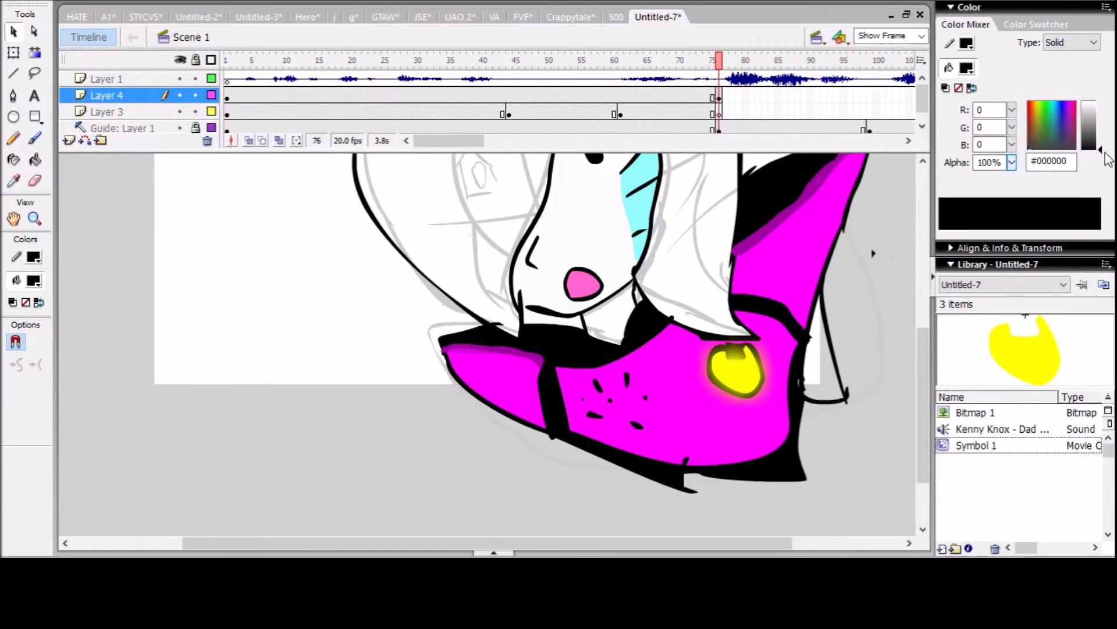
left_click(442, 221)
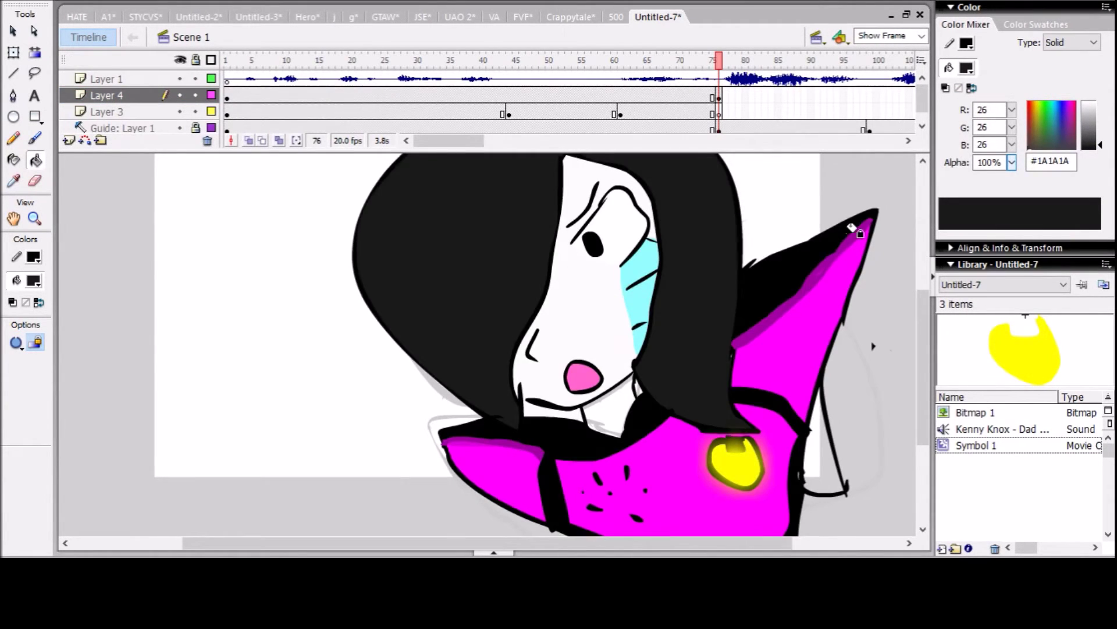
left_click(863, 95)
left_click_drag(861, 60, 843, 60)
Step: Paint the eyebrow solid black, undo the rough stroke and trim its edge with the face colour #FBFBFB
key("b")
left_click_drag(603, 170, 572, 226)
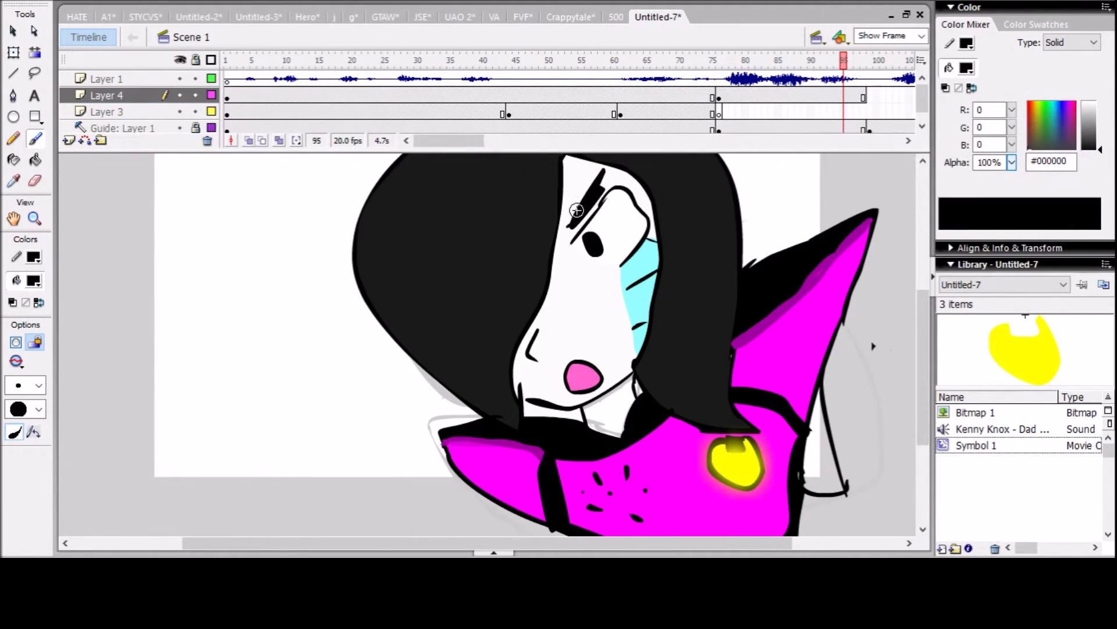
key("ctrl+z")
left_click_drag(605, 170, 585, 214)
key("i")
left_click(605, 217)
key("b")
left_click_drag(605, 170, 583, 213)
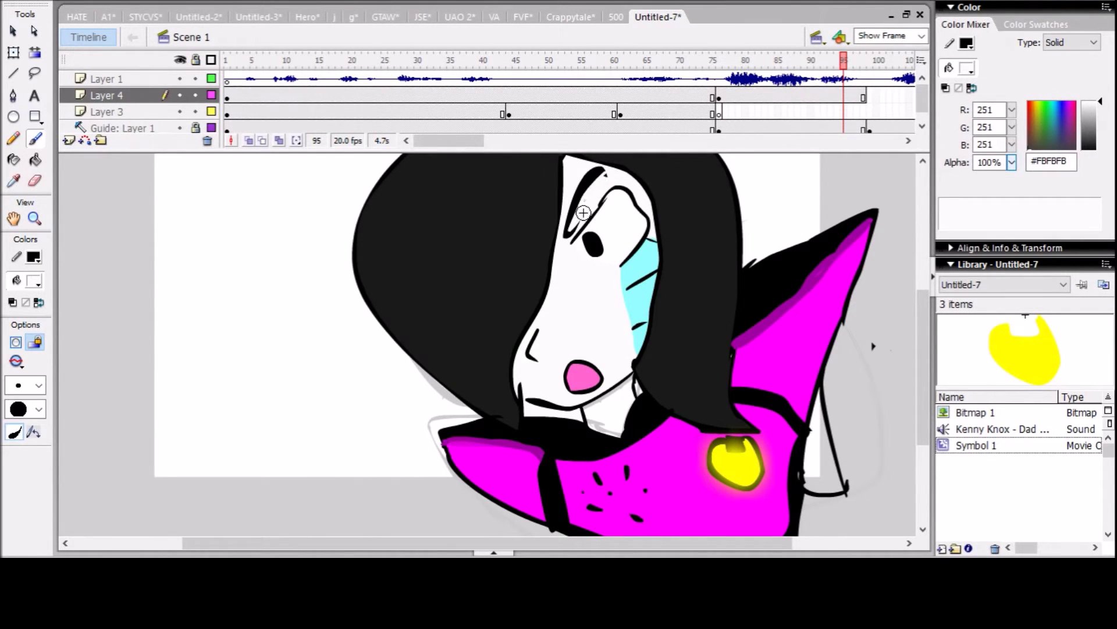
key("e")
Step: Start a blank keyframe at frame 99 on Layer 4 and ink the crying character's head and muzzle outline
left_click_drag(844, 60, 873, 134)
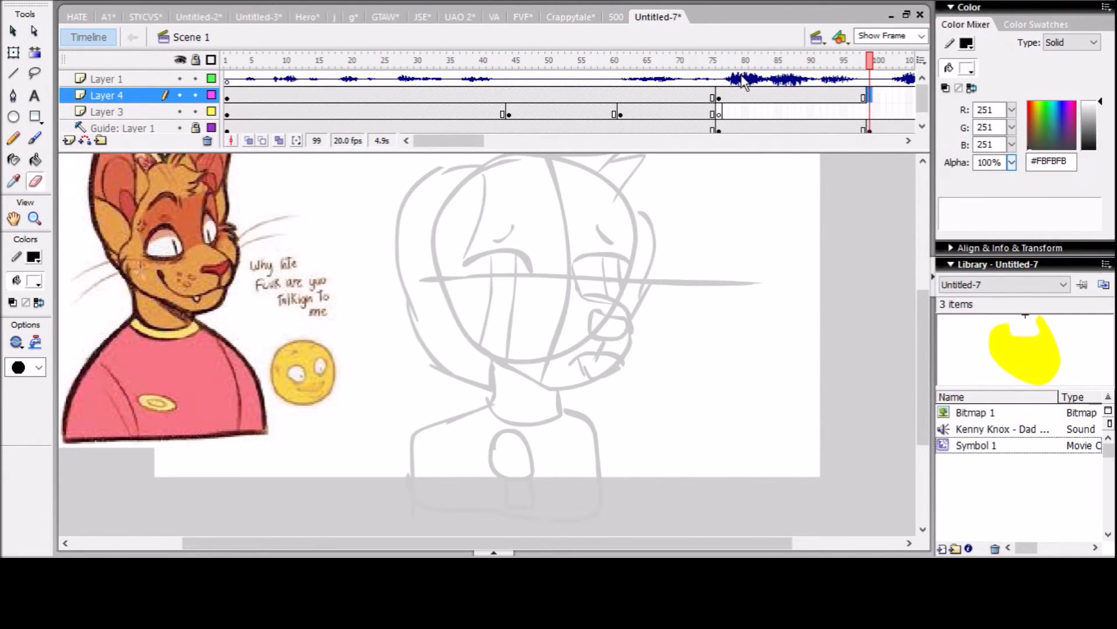
key("b")
scroll(523, 349, "up", 2)
mouse_move(506, 208)
left_mouse_down()
mouse_move(578, 201)
mouse_move(448, 218)
mouse_move(639, 283)
left_mouse_up()
key("ctrl+z")
mouse_move(621, 353)
left_mouse_down()
mouse_move(618, 240)
mouse_move(445, 352)
mouse_move(553, 436)
left_mouse_up()
mouse_move(583, 346)
left_mouse_down()
mouse_move(636, 378)
mouse_move(535, 433)
left_mouse_up()
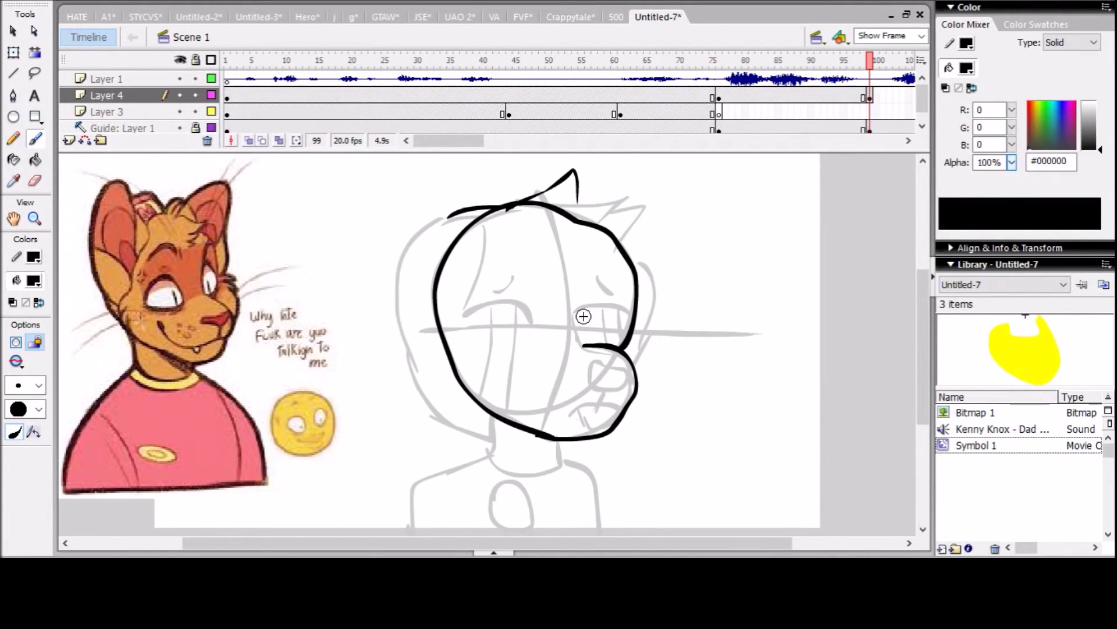
Step: Ink the drooping near ear and the small far ear over the sketch
mouse_move(460, 205)
left_mouse_down()
mouse_move(422, 338)
mouse_move(480, 396)
left_mouse_up()
mouse_move(576, 206)
left_mouse_down()
mouse_move(623, 230)
mouse_move(633, 355)
left_mouse_up()
key("e")
key("b")
Step: Ink the closed eyes, worried eyebrows, tear streams, nose and open mouth
left_click_drag(466, 318, 529, 319)
key("ctrl+z")
key("ctrl+z")
left_click_drag(579, 309, 626, 313)
left_click_drag(600, 281, 611, 294)
left_click_drag(494, 294, 525, 267)
mouse_move(494, 310)
left_mouse_down()
mouse_move(483, 366)
mouse_move(508, 416)
left_mouse_up()
left_click_drag(593, 365, 600, 388)
mouse_move(599, 389)
left_mouse_down()
mouse_move(602, 401)
mouse_move(582, 416)
mouse_move(608, 440)
left_mouse_up()
Step: Ink the neck, collar, shoulders and round microphone head of the crying pose
scroll(608, 436, "down", 1)
left_click_drag(482, 401, 492, 439)
mouse_move(563, 420)
left_mouse_down()
mouse_move(555, 451)
mouse_move(596, 516)
left_mouse_up()
left_click_drag(512, 465, 509, 502)
left_click_drag(487, 437, 412, 477)
left_click_drag(413, 483, 596, 527)
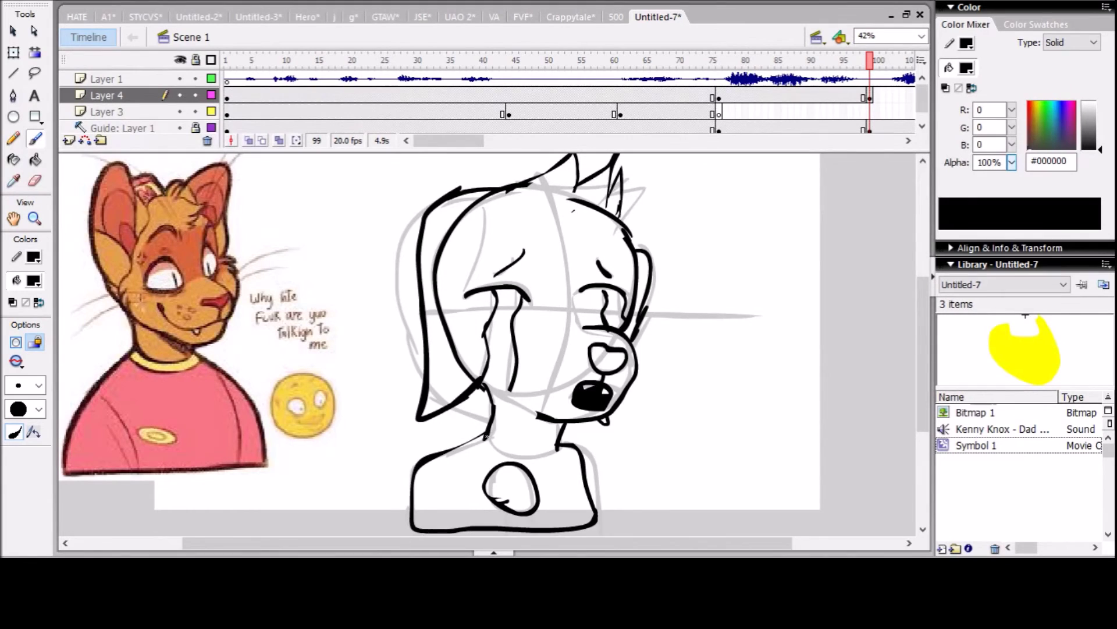
left_click_drag(486, 436, 527, 460)
Step: Sample the cyan tear colour from an earlier pose and fill both tear streams at frame 99 with it
left_click(634, 95)
left_click(759, 60)
left_click(870, 60)
left_click(634, 111)
left_click(477, 111)
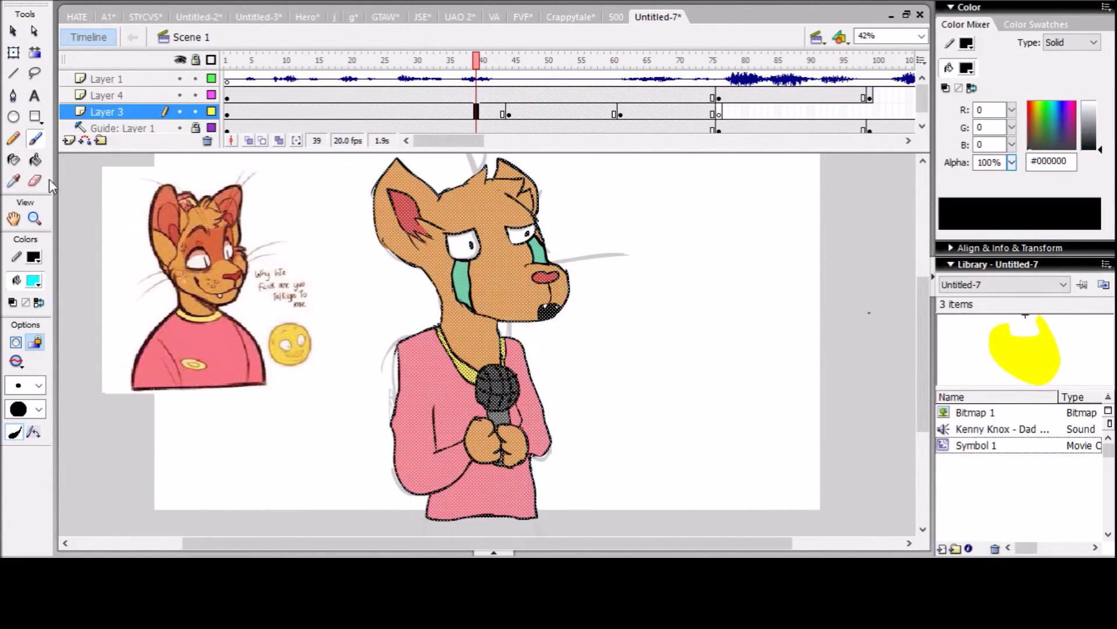
left_click(549, 79)
key("i")
left_click(543, 241)
left_click_drag(549, 60, 869, 60)
left_click(870, 95)
key("b")
key("k")
left_click(608, 306)
left_click(502, 338)
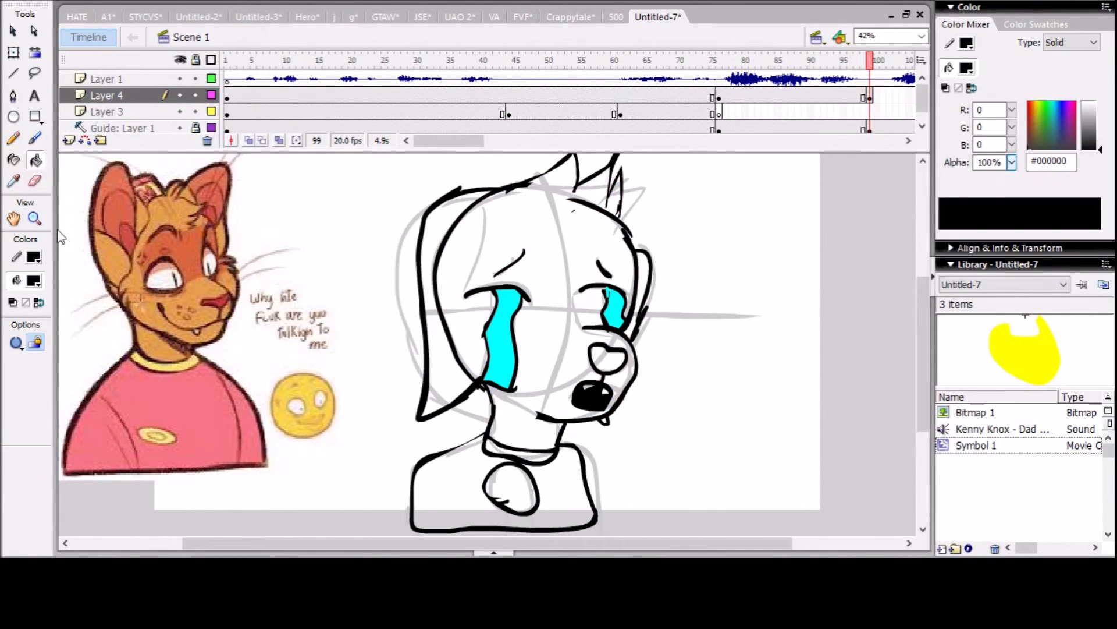
Step: Ink the microphone handle and fill the head, ears and neck with orange-brown #D9934D
key("b")
scroll(60, 237, "down", 1)
left_click(1031, 125)
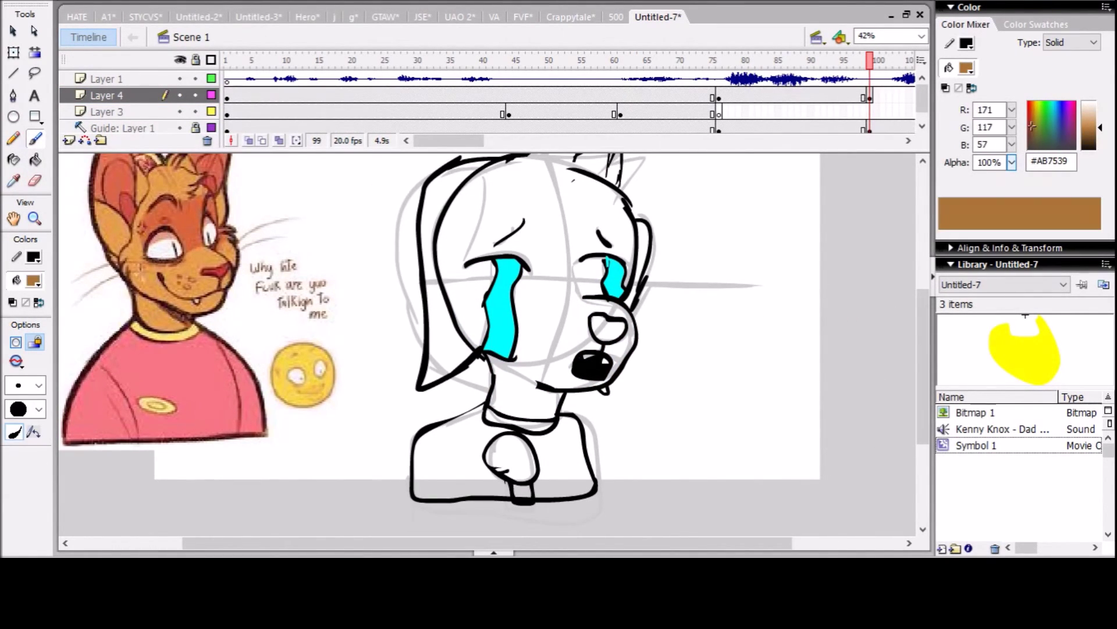
left_click(1031, 118)
key("k")
left_click(553, 210)
left_click(448, 262)
left_click(645, 239)
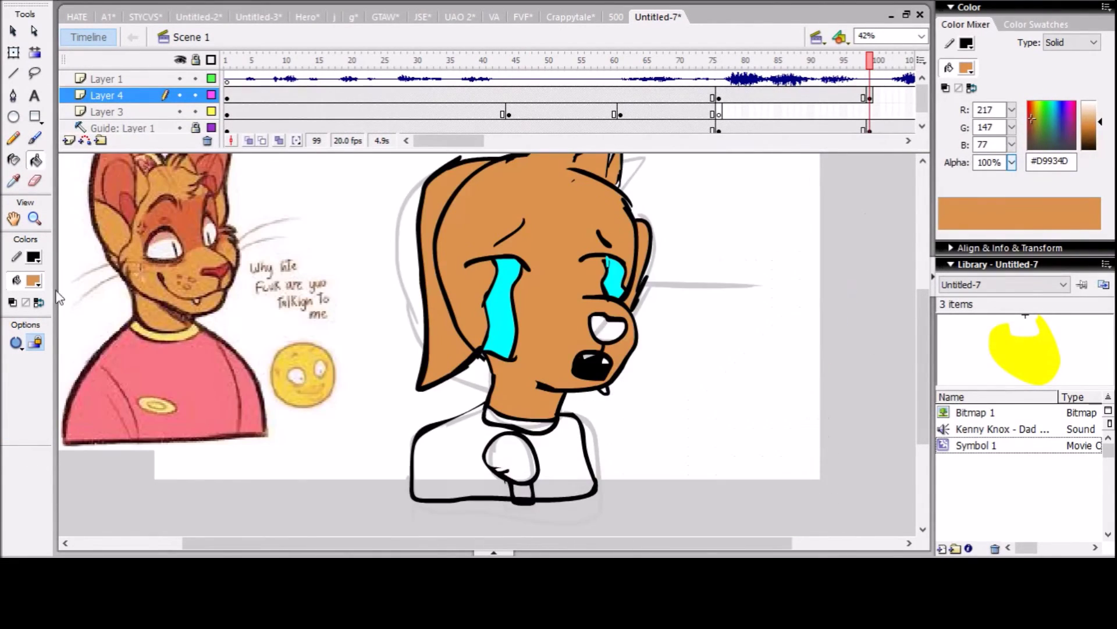
Step: Fill the nose with a darker brown and the collar with yellow
left_click(1031, 125)
left_click(609, 327)
left_click(1031, 118)
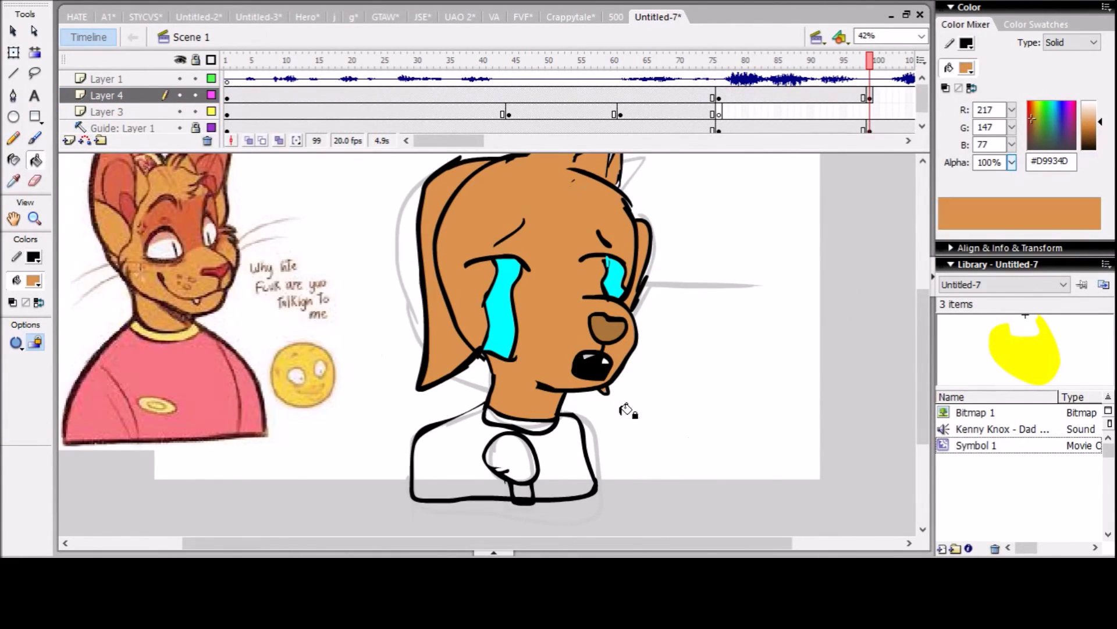
left_click(1035, 108)
left_click(518, 416)
Step: Fill the shirt with pink sampled from the reference picture and the microphone with dark grey #333333
key("i")
left_click(198, 372)
left_click(442, 459)
left_click(573, 460)
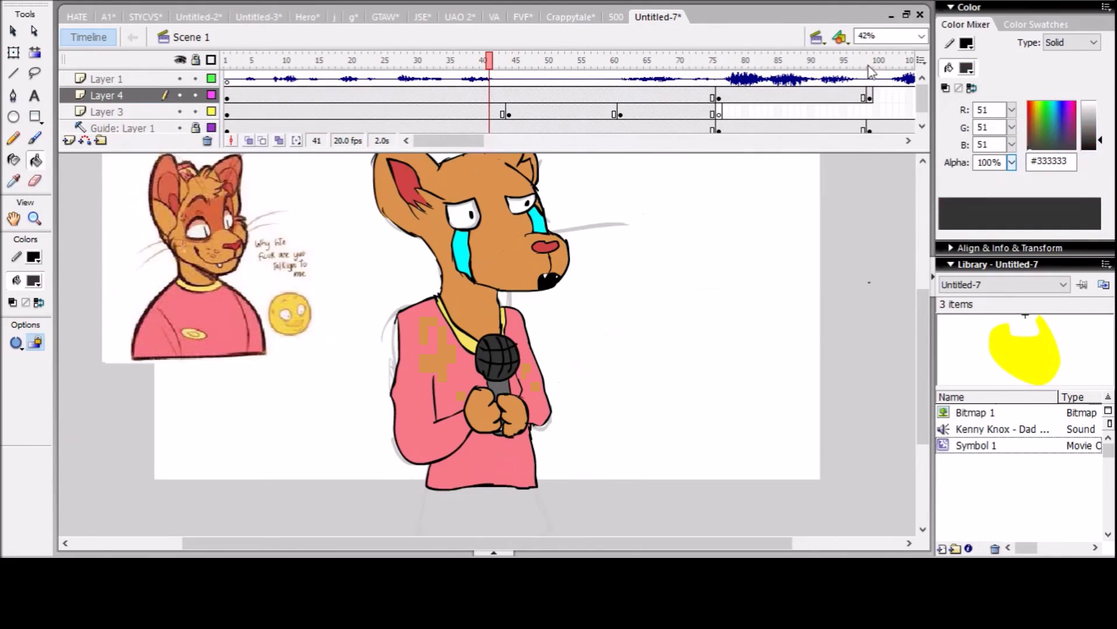
left_click(511, 459)
left_click(528, 488)
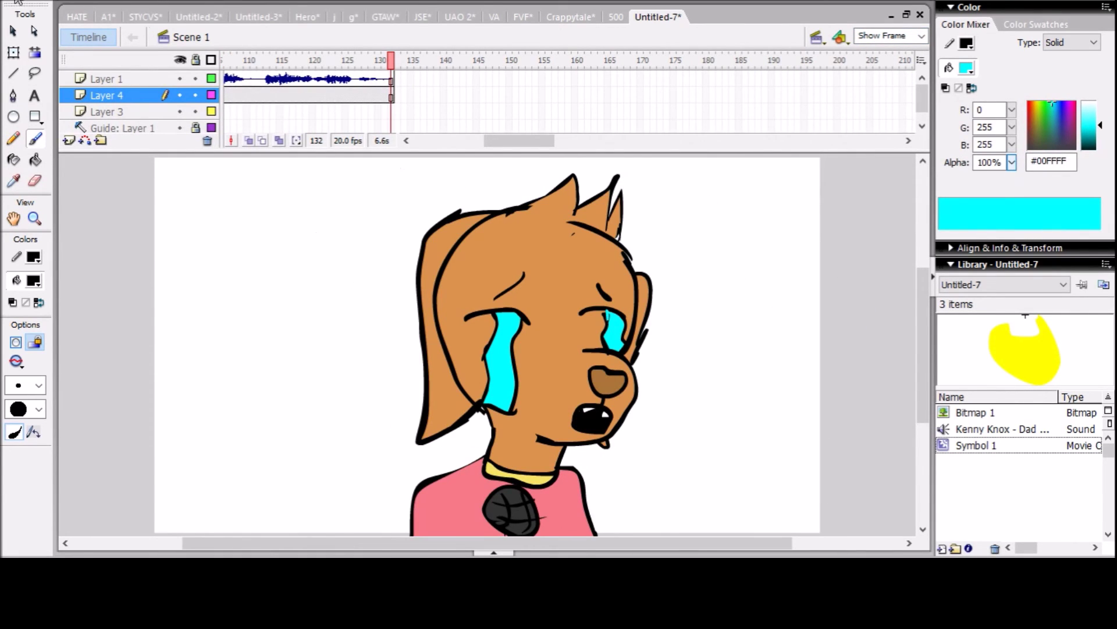
Step: Hand-letter "We are done!" with a smiley face beside the crying character
left_click_drag(118, 244, 175, 201)
left_click_drag(212, 262, 259, 283)
mouse_move(269, 221)
left_mouse_down()
mouse_move(268, 233)
mouse_move(326, 201)
left_mouse_up()
mouse_move(329, 238)
left_mouse_down()
mouse_move(381, 262)
mouse_move(367, 210)
mouse_move(332, 227)
left_mouse_up()
key("e")
key("b")
left_click_drag(245, 233, 396, 221)
mouse_move(175, 349)
left_mouse_down()
mouse_move(262, 372)
mouse_move(326, 349)
left_mouse_up()
scroll(253, 439, "down", 3)
left_click_drag(216, 432, 294, 392)
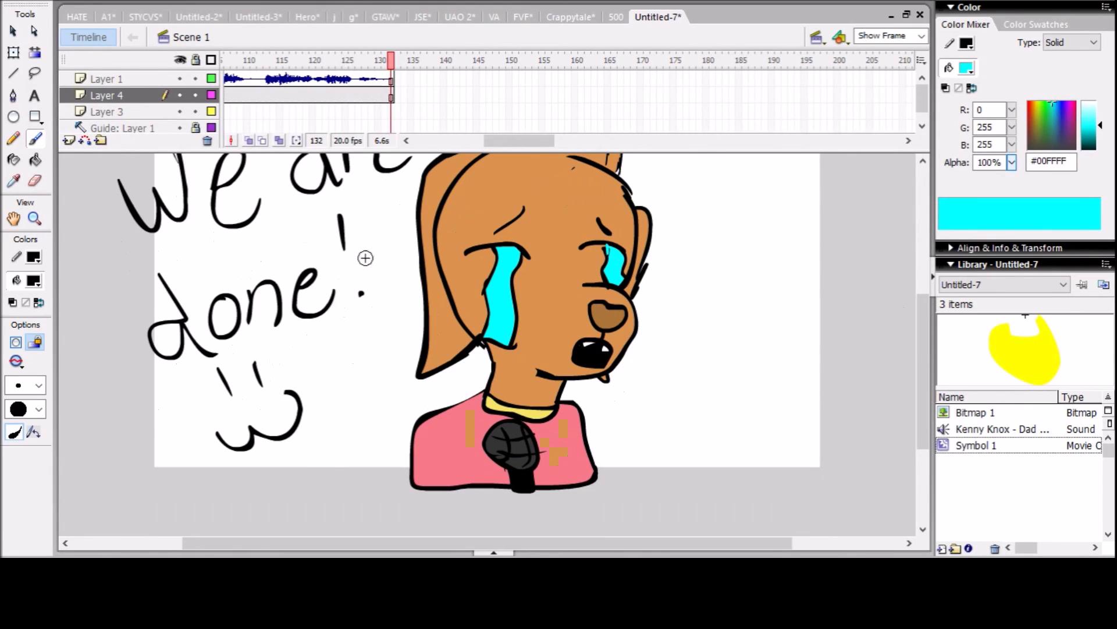
Step: Undo the hand-lettered message and smiley face
scroll(911, 323, "up", 3)
key("ctrl+z")
key("ctrl+z")
key("ctrl+z")
key("ctrl+z")
key("ctrl+z")
key("ctrl+z")
key("ctrl+z")
key("ctrl+z")
key("ctrl+z")
key("ctrl+z")
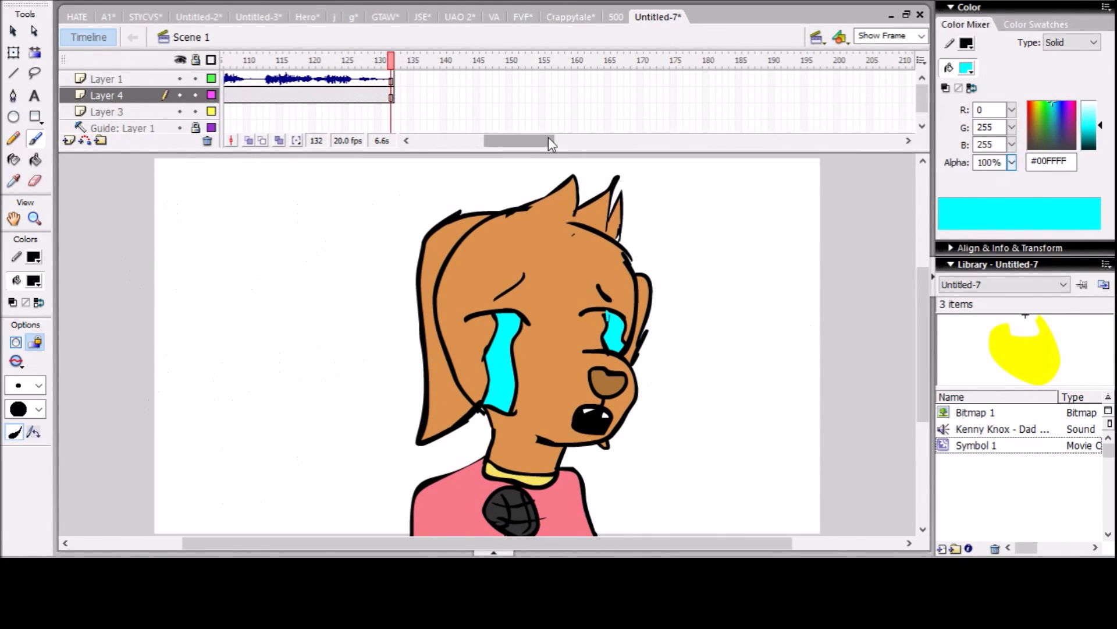